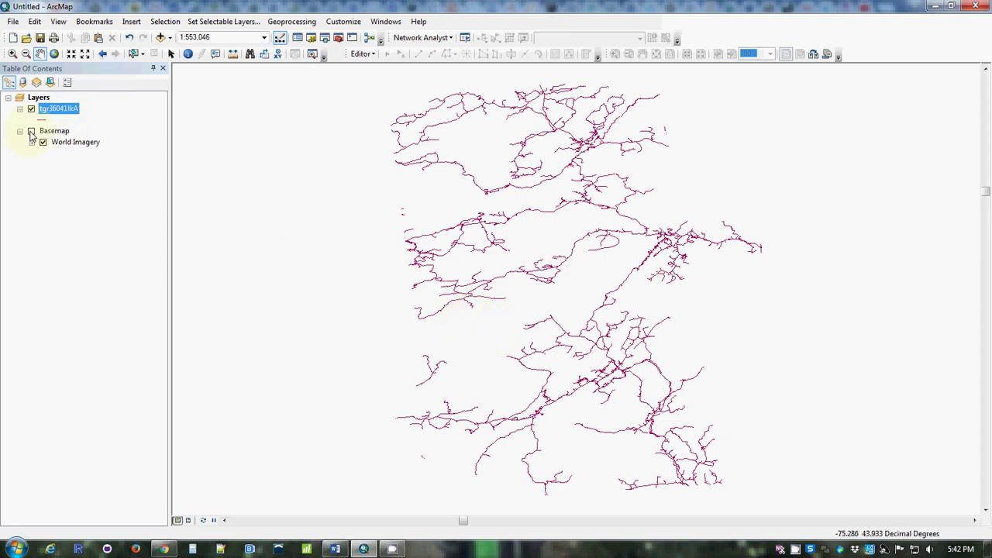
- Show the World Imagery basemap and symbolize the tgr36041lkA road layer with the Highway Ramp line style
left_click(31, 131)
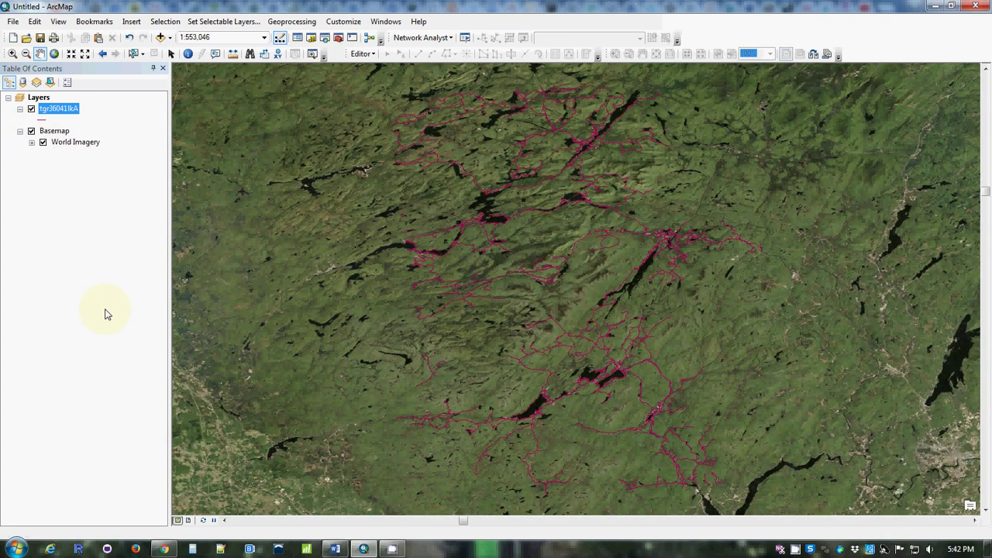
left_click(43, 121)
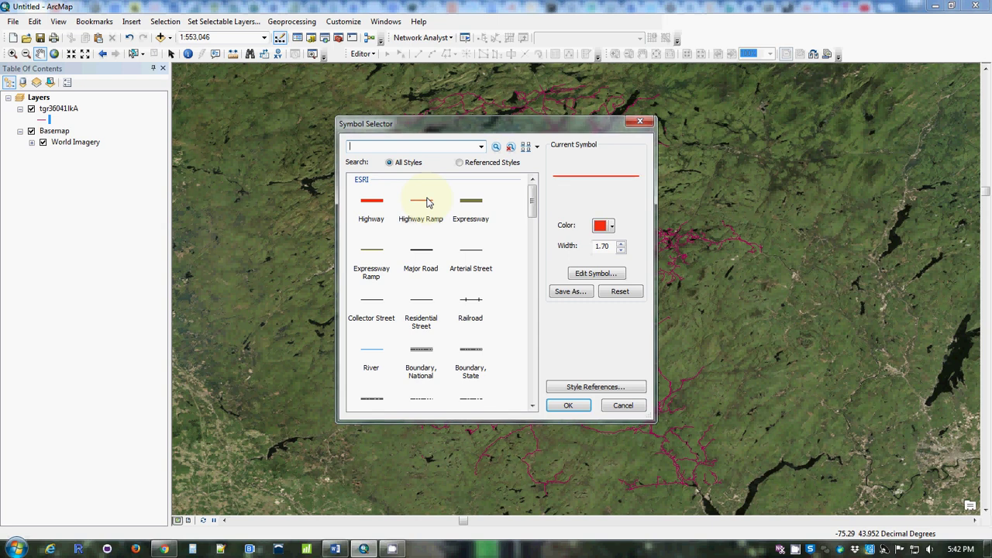
left_click(421, 205)
left_click(568, 405)
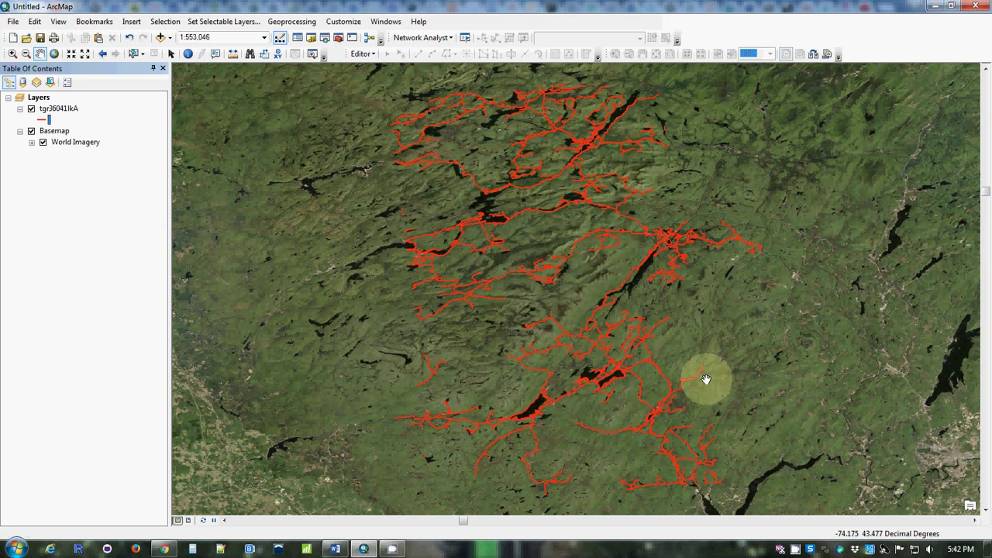
- Inspect the roads against the imagery in the southwestern part of the layer and return to its full extent
left_click(13, 53)
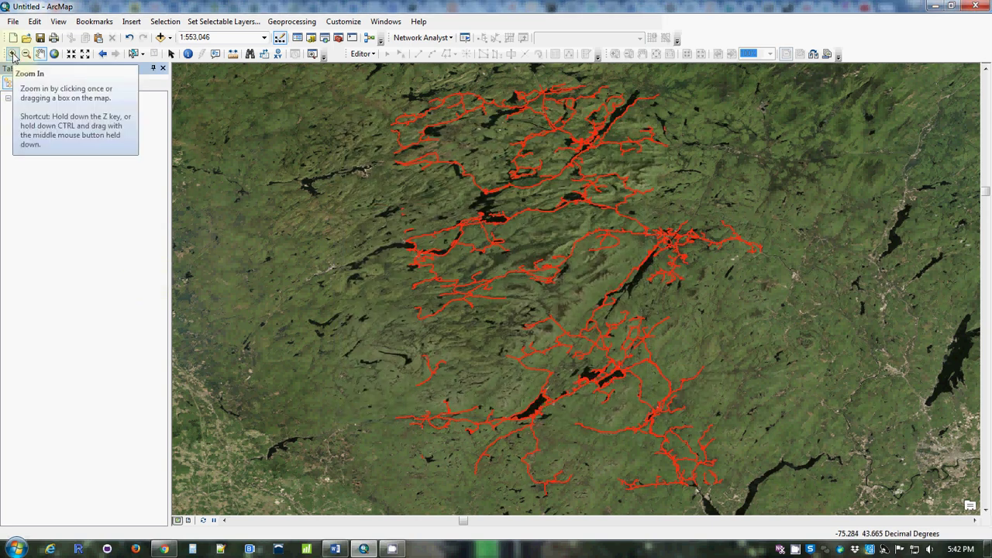
left_click_drag(409, 279, 577, 437)
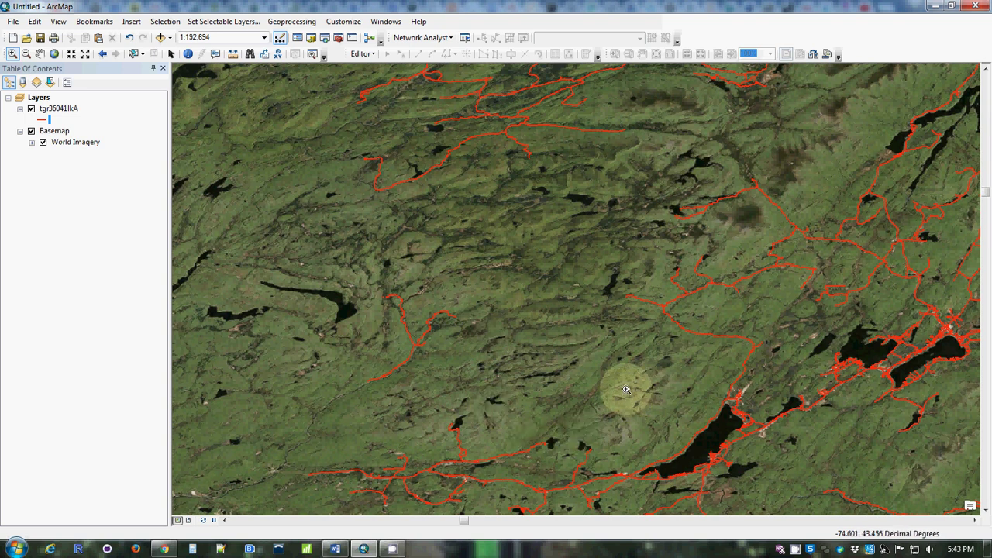
right_click(69, 112)
left_click(108, 176)
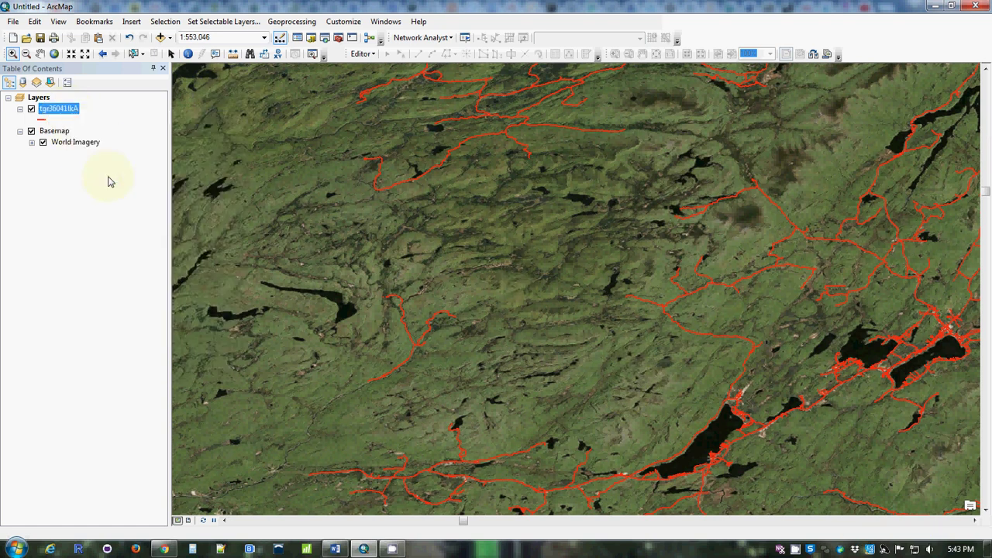
- Hide the basemap and identify the attributes of the main highway segment west of the short northern side road
left_click(31, 130)
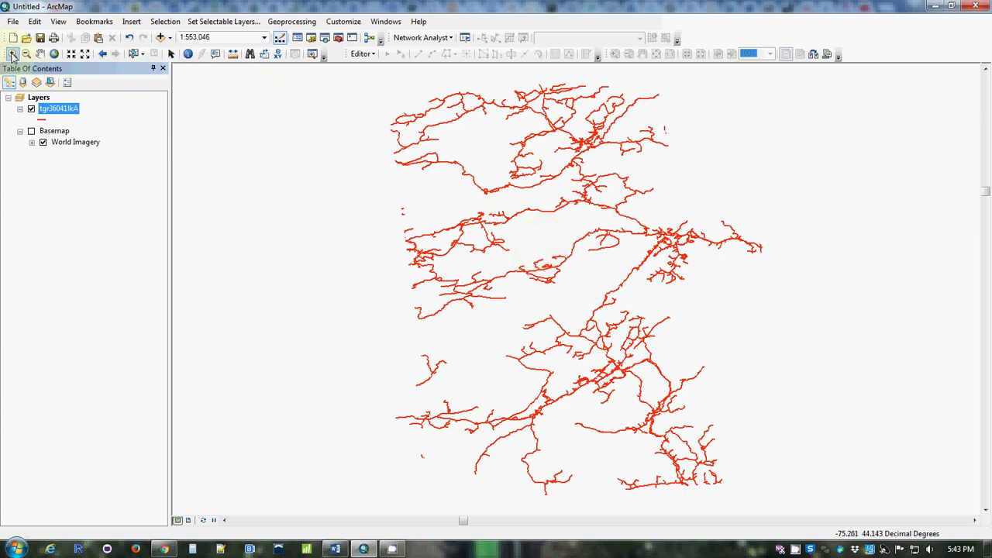
left_click_drag(512, 200, 549, 227)
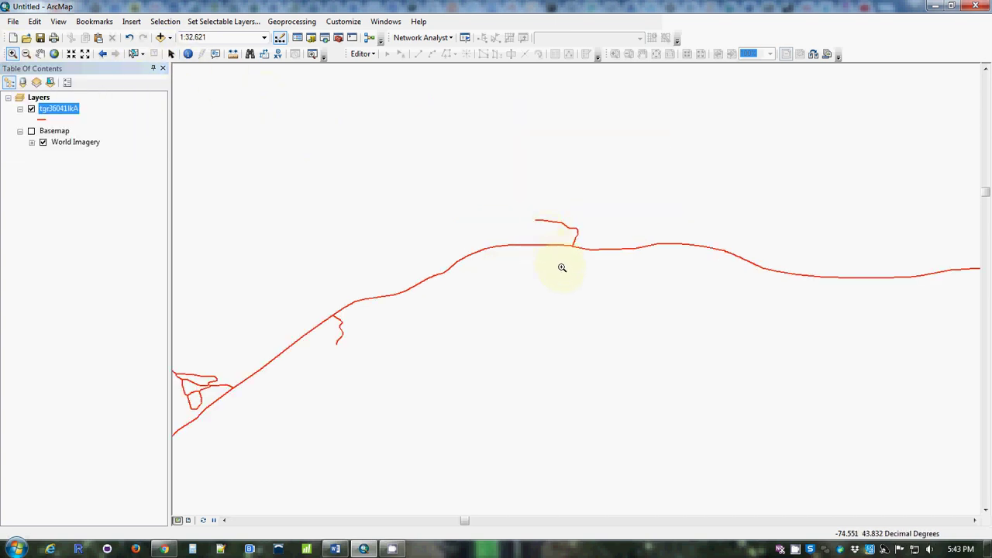
left_click(190, 54)
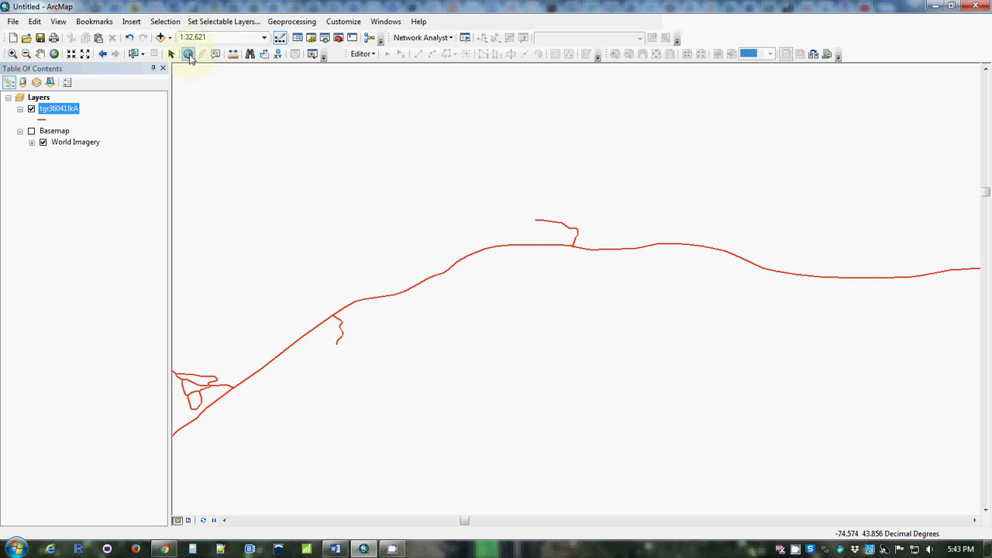
left_click(423, 283)
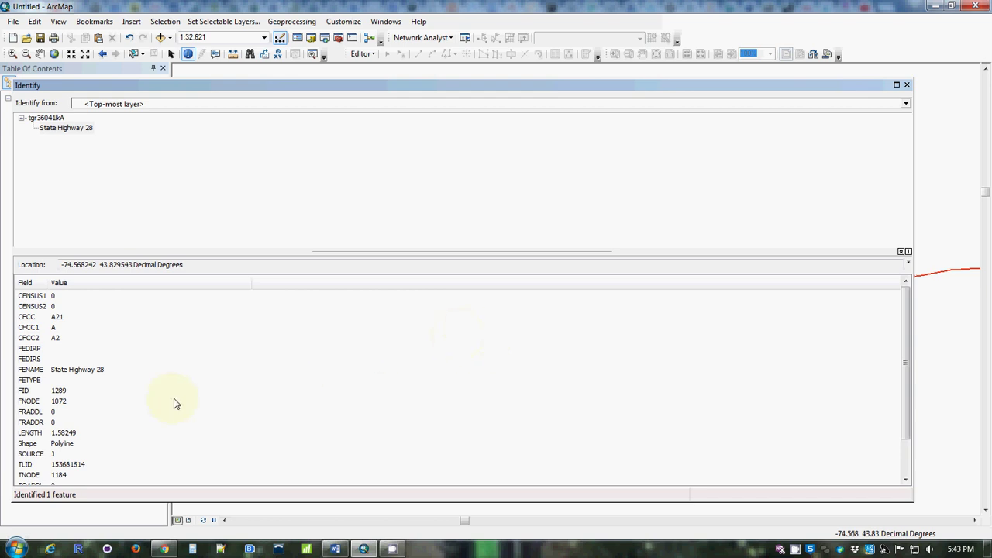
scroll(208, 399, "down", 2)
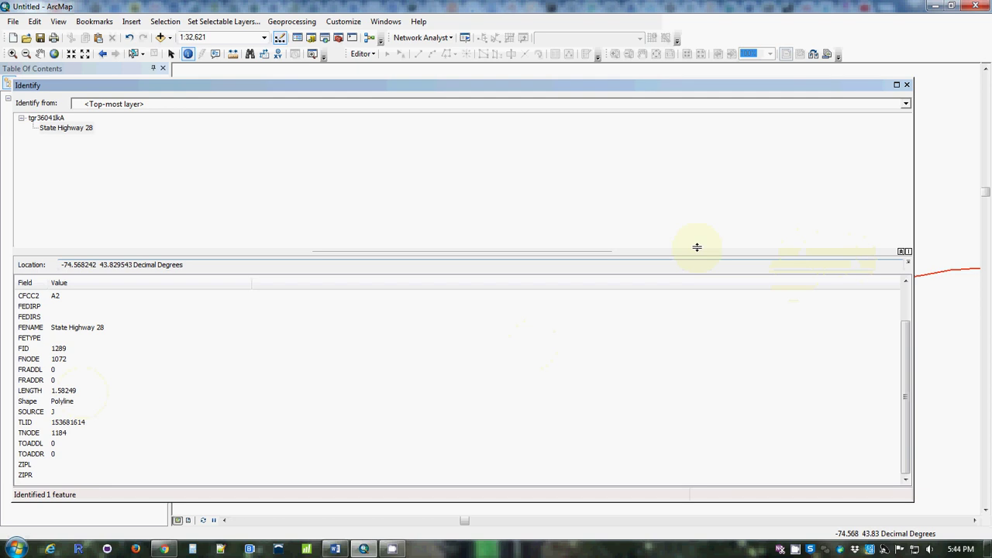
left_click(906, 84)
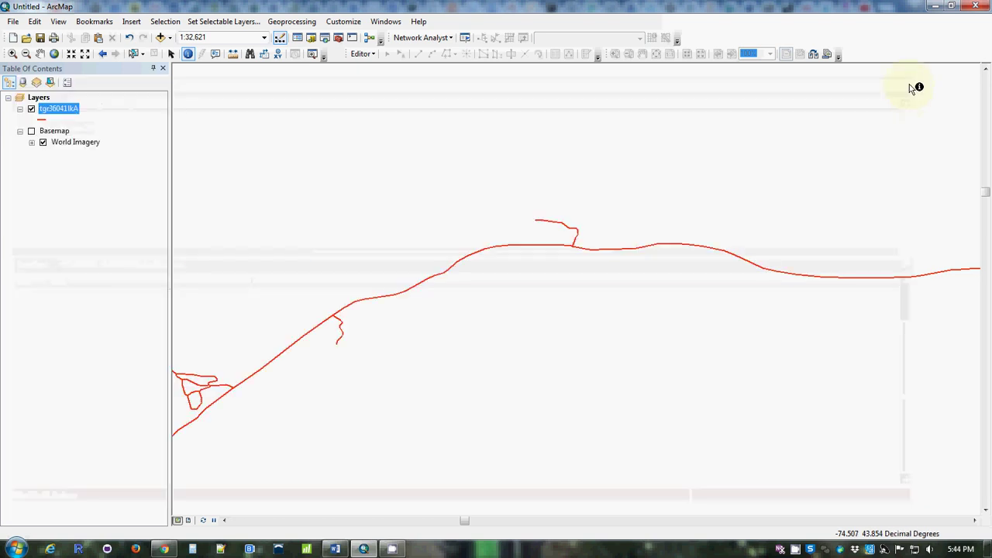
- Identify the attributes of the eastern highway segment and of the two short side roads branching north and south
left_click(783, 277)
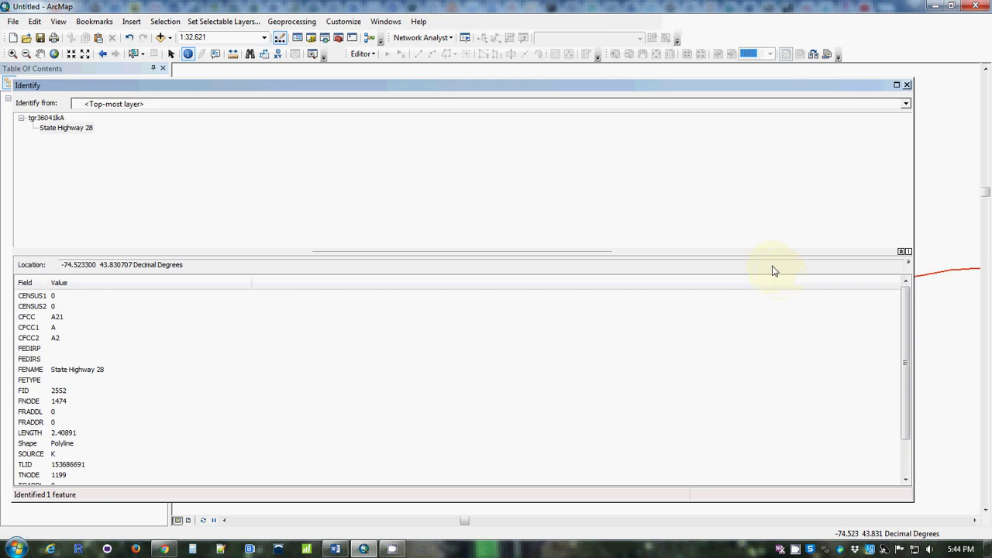
left_click(906, 84)
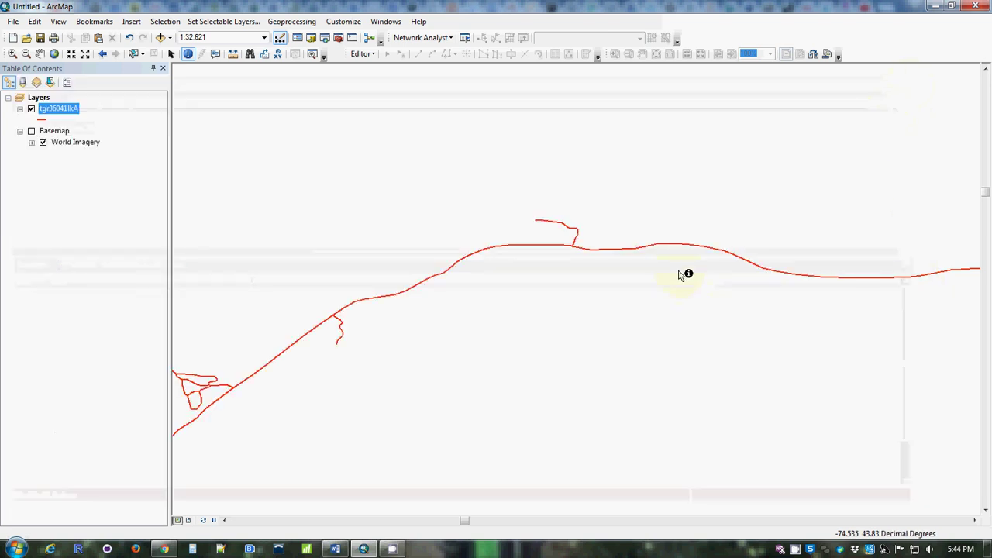
left_click(577, 234)
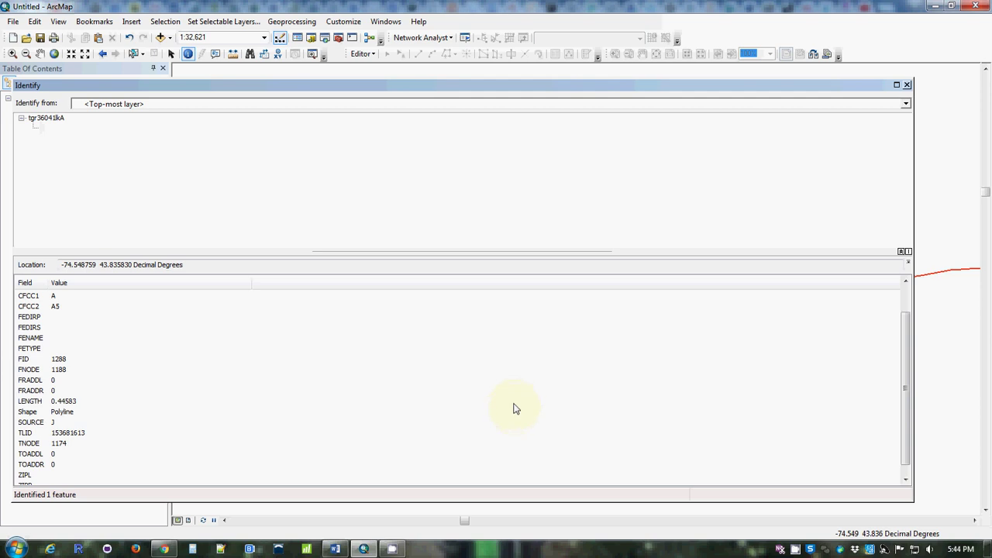
scroll(513, 407, "up", 1)
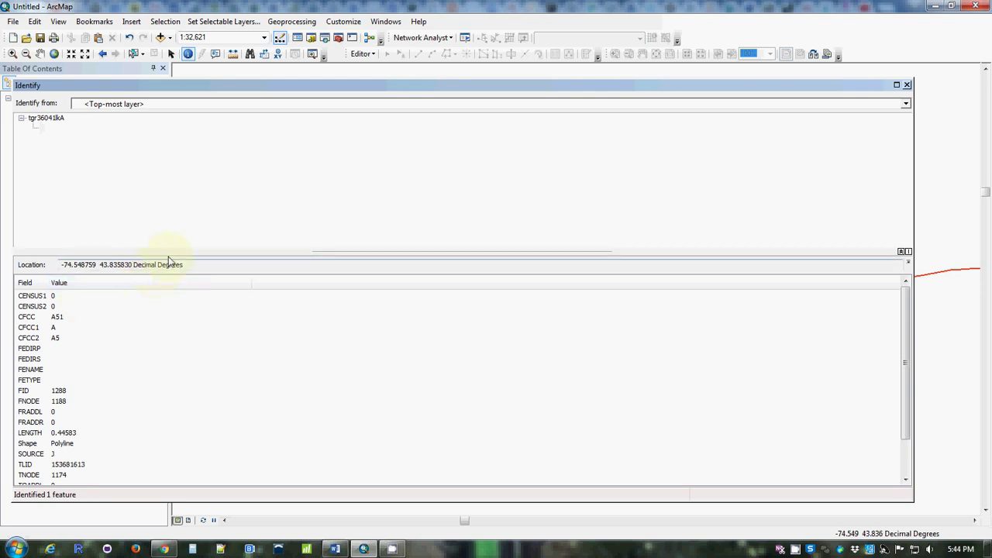
left_click(905, 85)
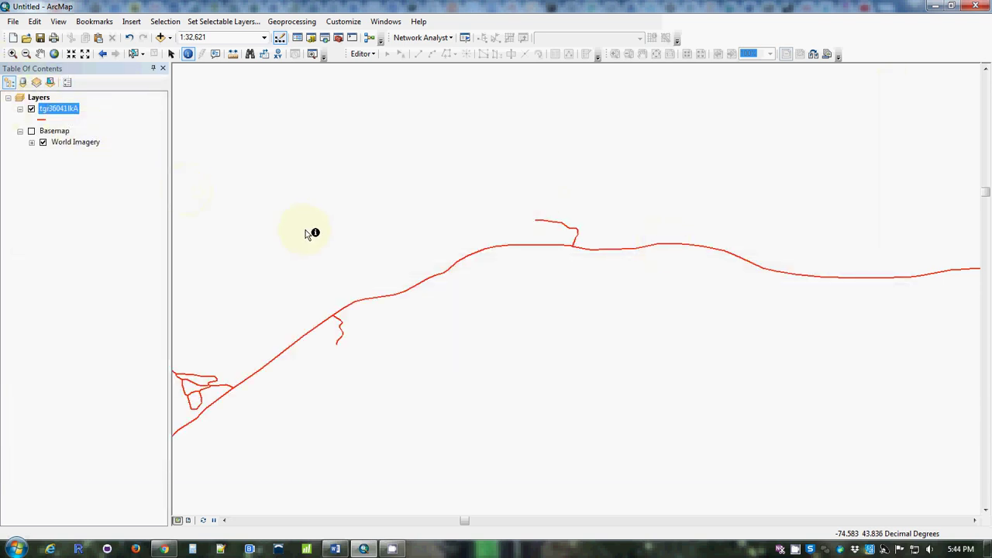
left_click(344, 334)
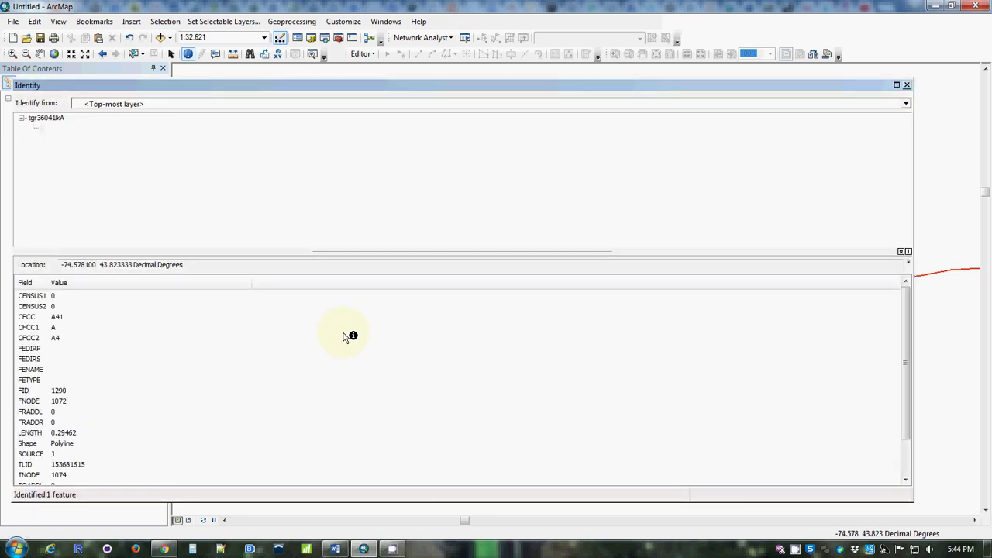
left_click(907, 84)
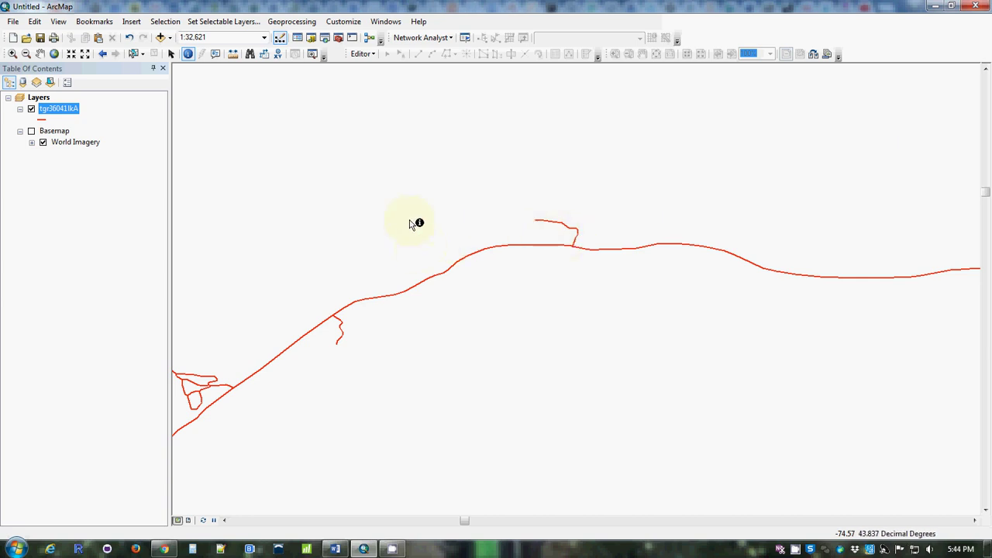
- Open the attribute table of the tgr36041lkA layer and look through its road records
right_click(68, 112)
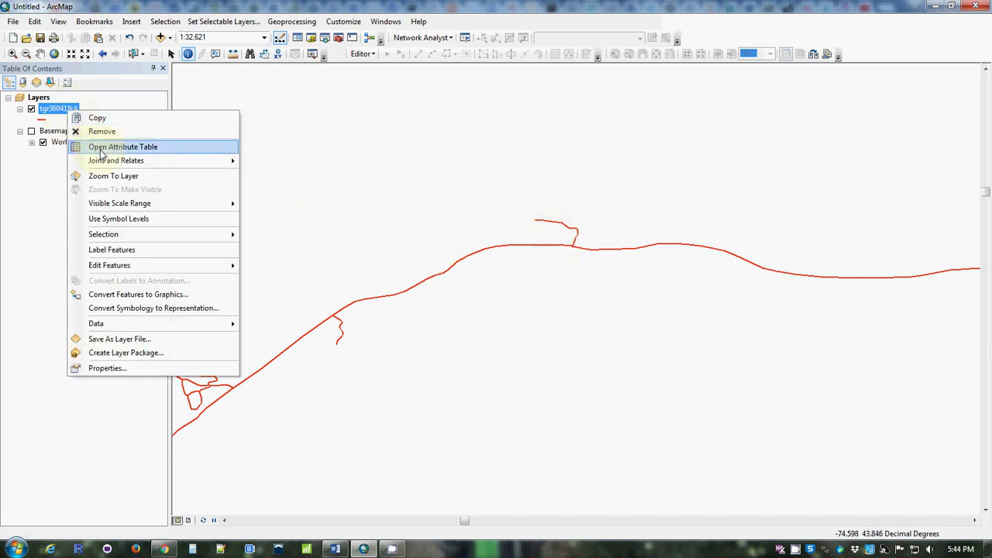
left_click(115, 178)
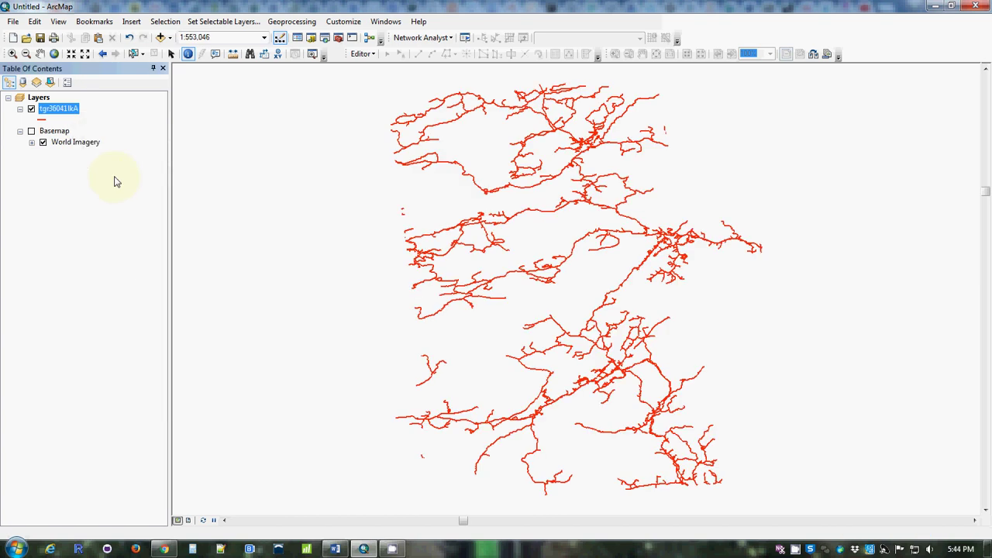
right_click(68, 112)
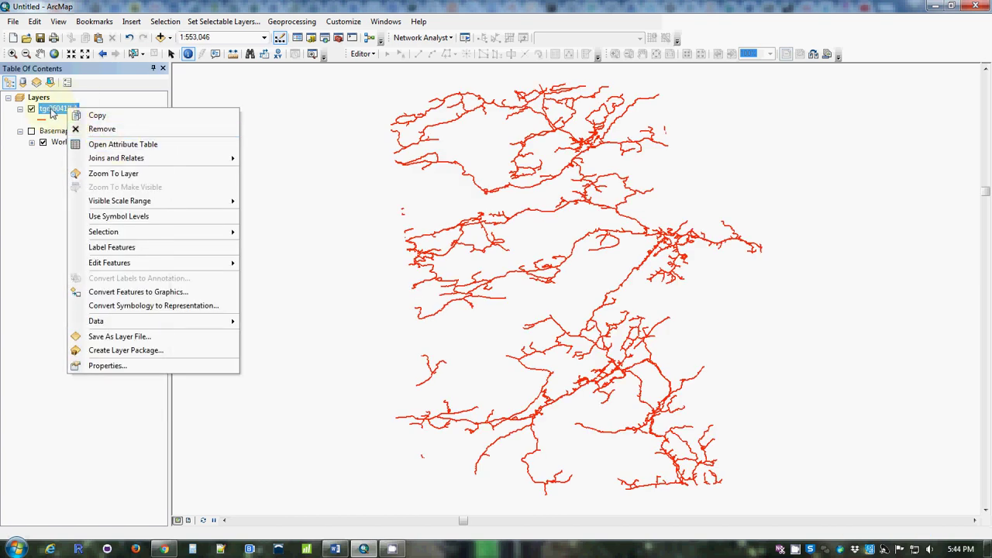
left_click(124, 144)
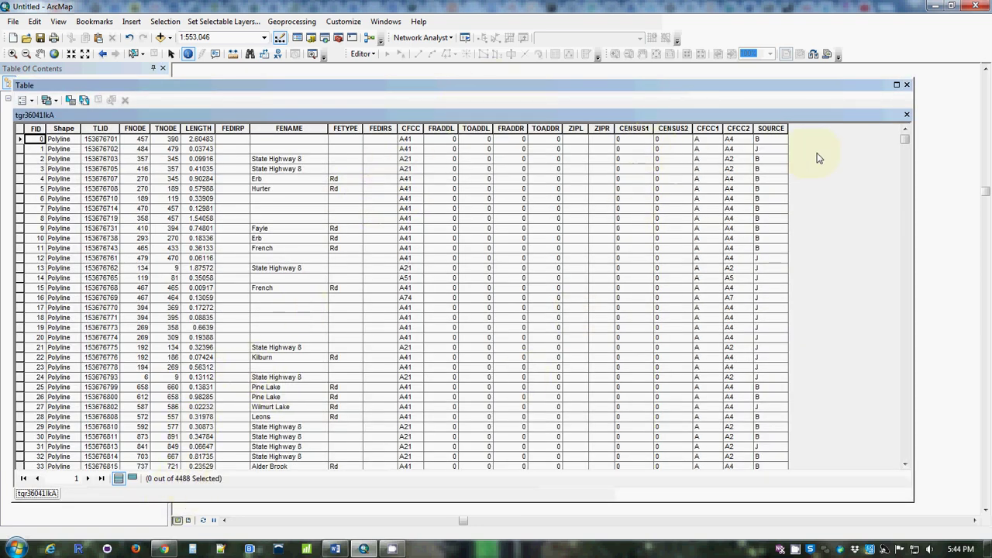
left_click_drag(904, 139, 895, 102)
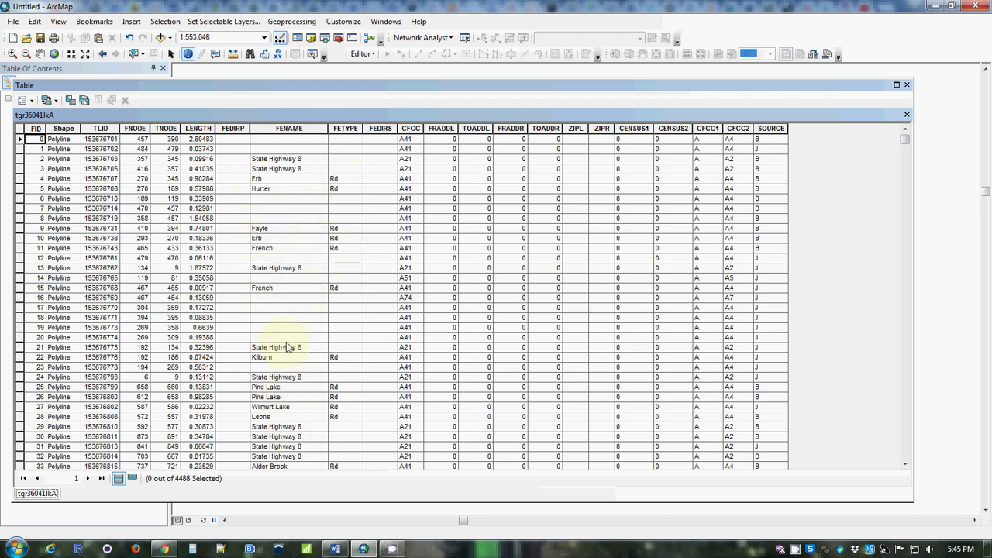
scroll(283, 353, "down", 17)
scroll(281, 345, "down", 20)
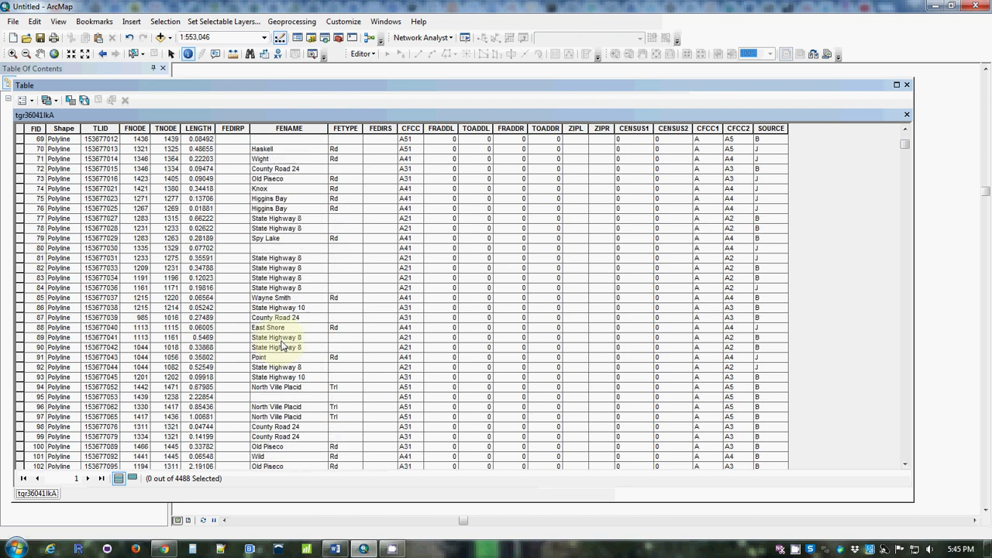
scroll(282, 347, "down", 20)
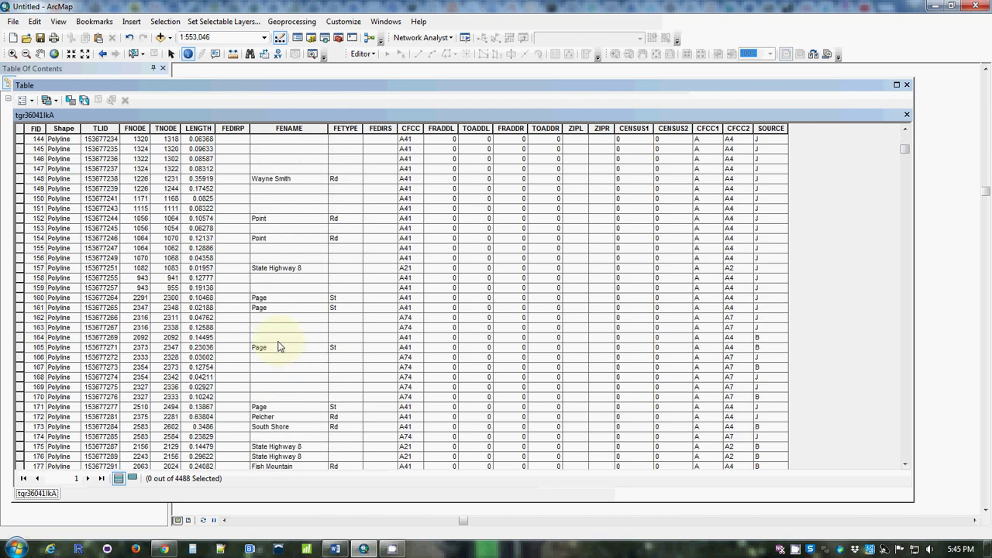
scroll(283, 347, "down", 20)
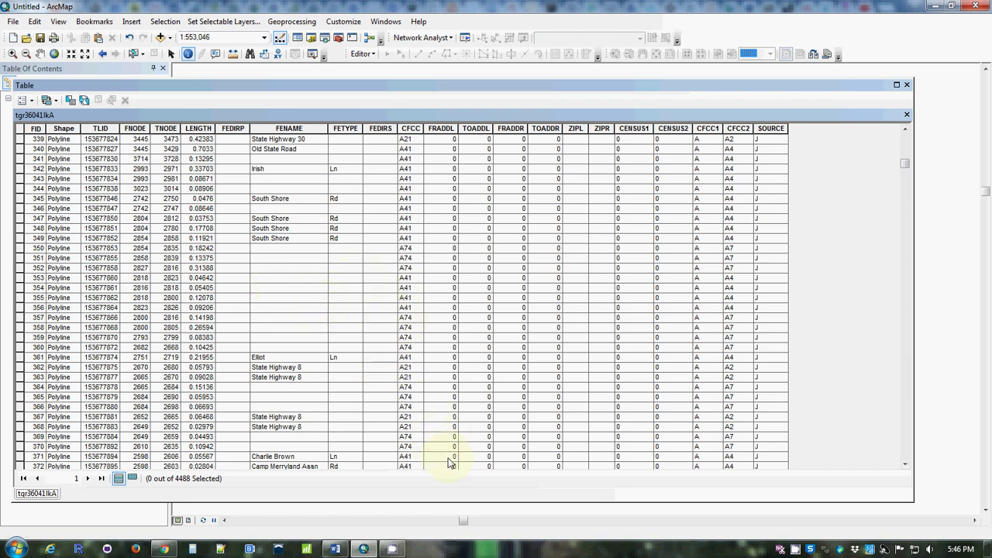
- Switch to the Week_3_activities document in Word, review the CFCC Description list of road codes, and return to ArcMap
left_click(337, 549)
scroll(453, 326, "down", 10)
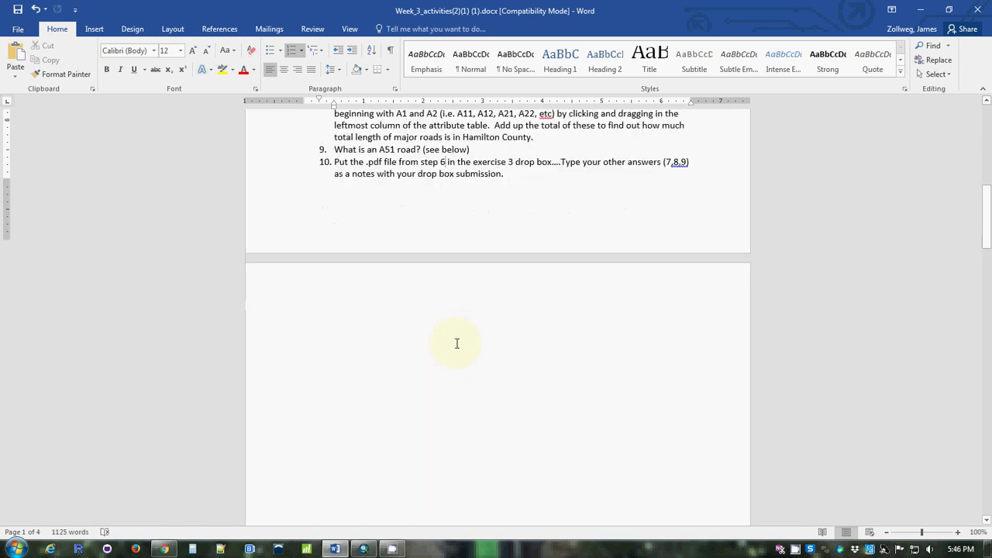
scroll(449, 347, "down", 20)
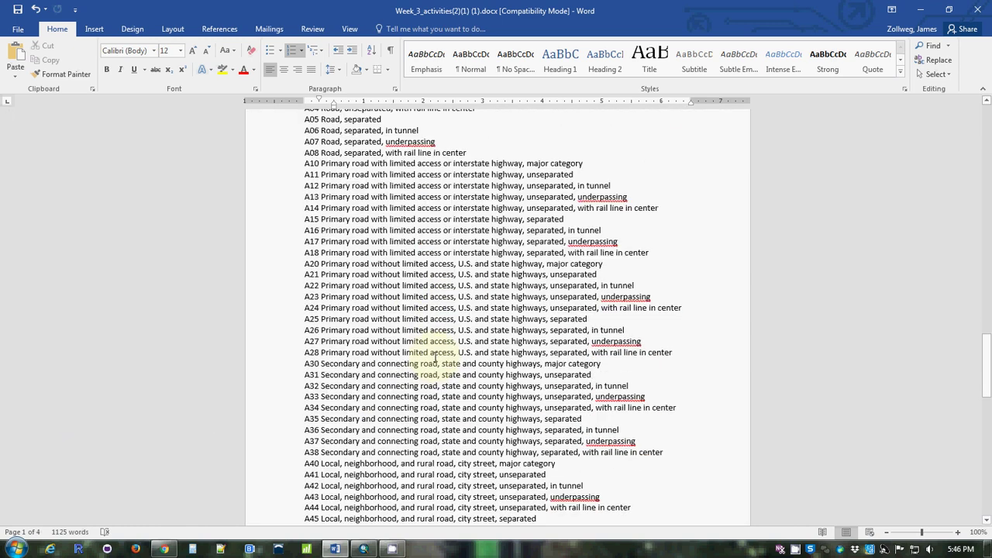
scroll(432, 358, "down", 15)
scroll(430, 358, "up", 15)
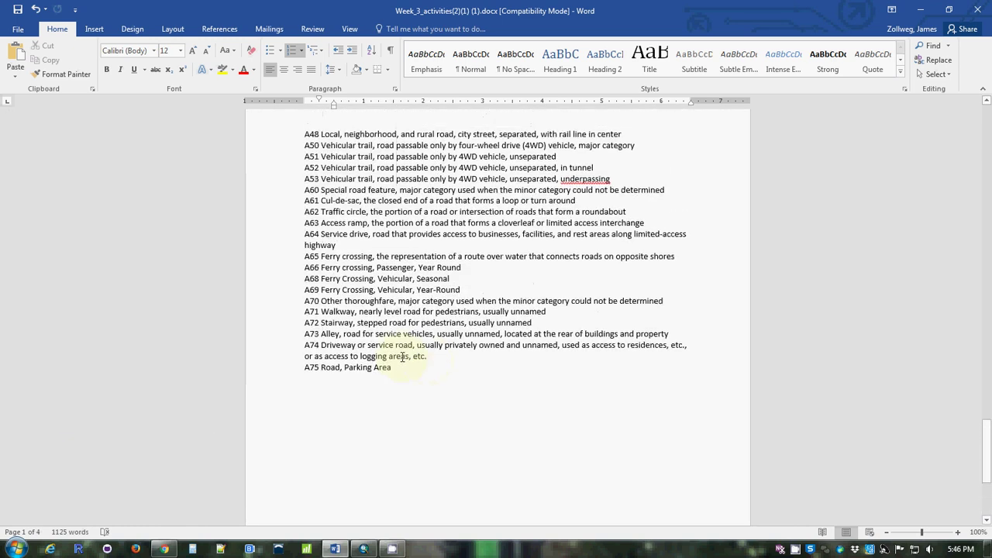
scroll(397, 357, "up", 13)
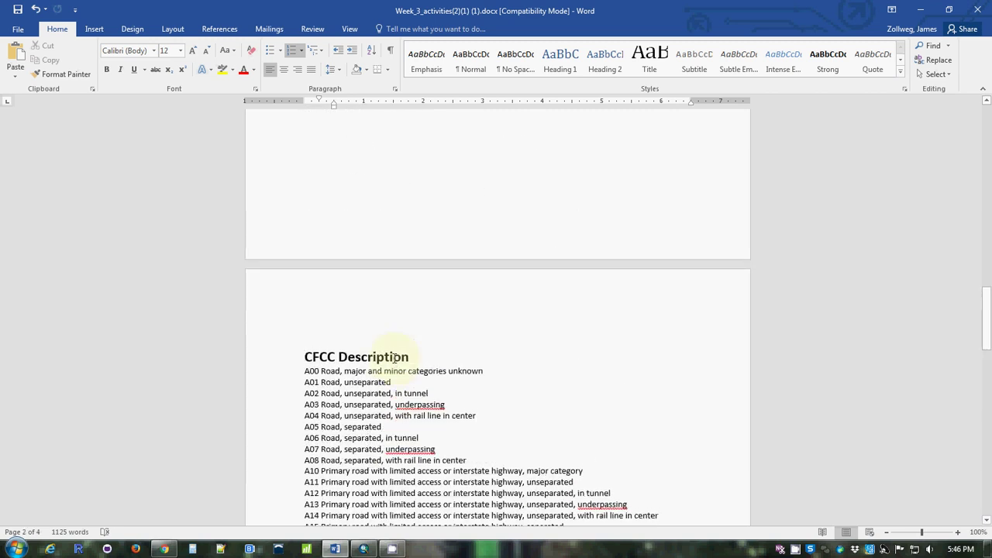
scroll(398, 357, "down", 5)
scroll(397, 357, "up", 12)
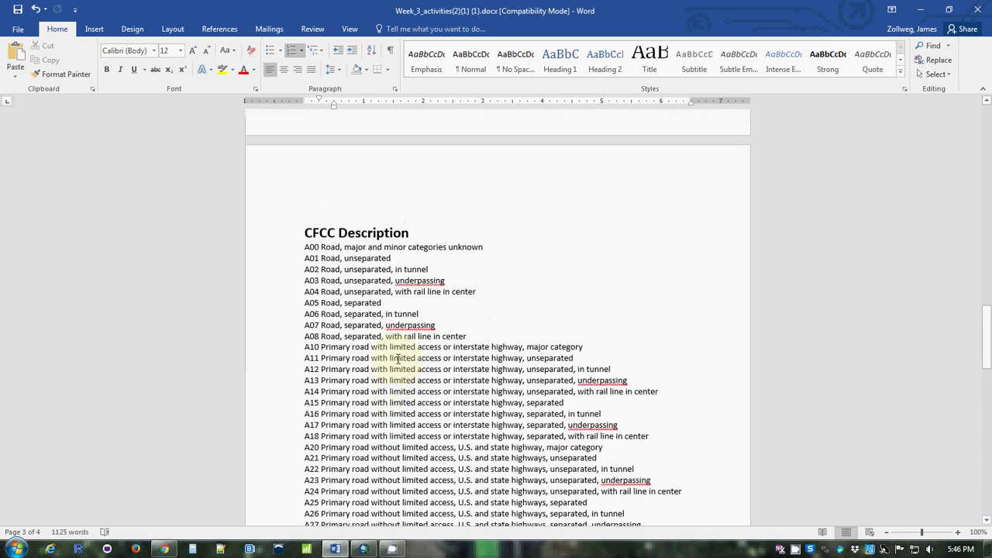
scroll(465, 348, "up", 15)
left_click(920, 9)
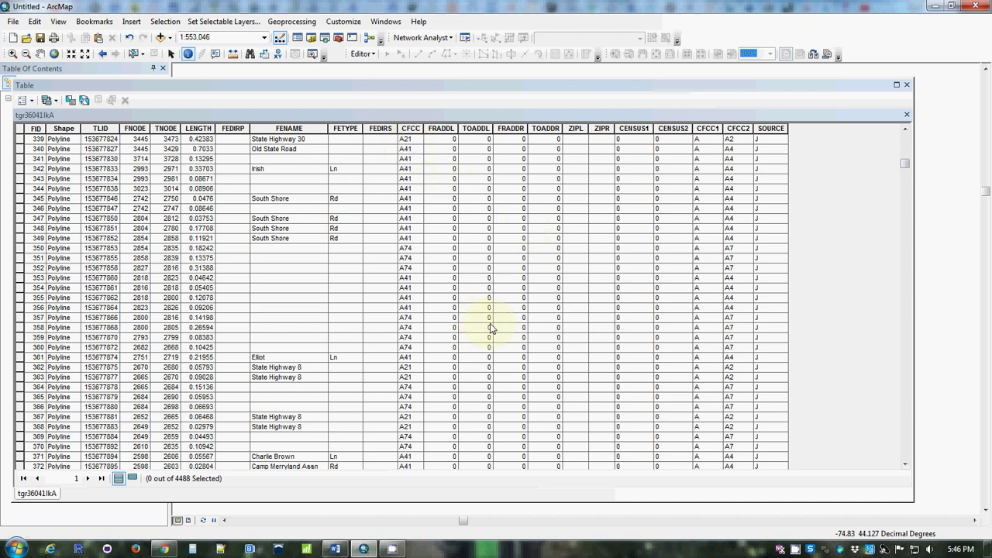
- Close the attribute table and identify the attributes of the road just south of the road network's centre
left_click(906, 84)
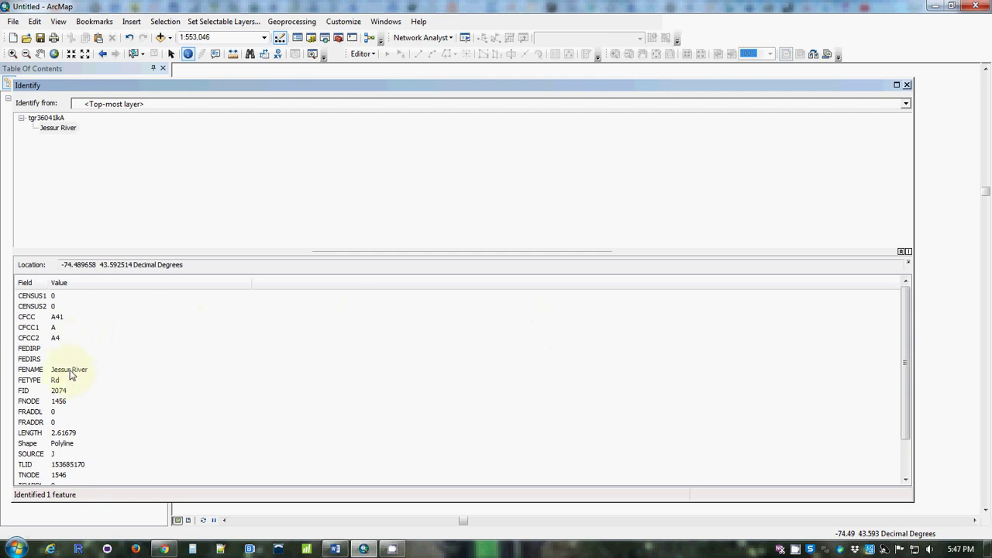
left_click(906, 84)
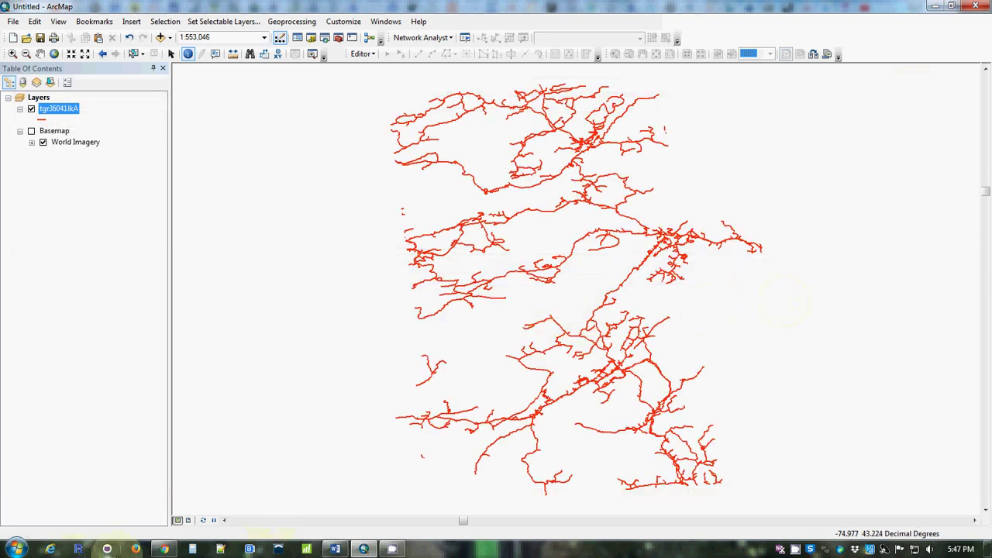
- Look up the A41 entry in the Word document's CFCC Description list, mark that line, and return to ArcMap
left_click(552, 470)
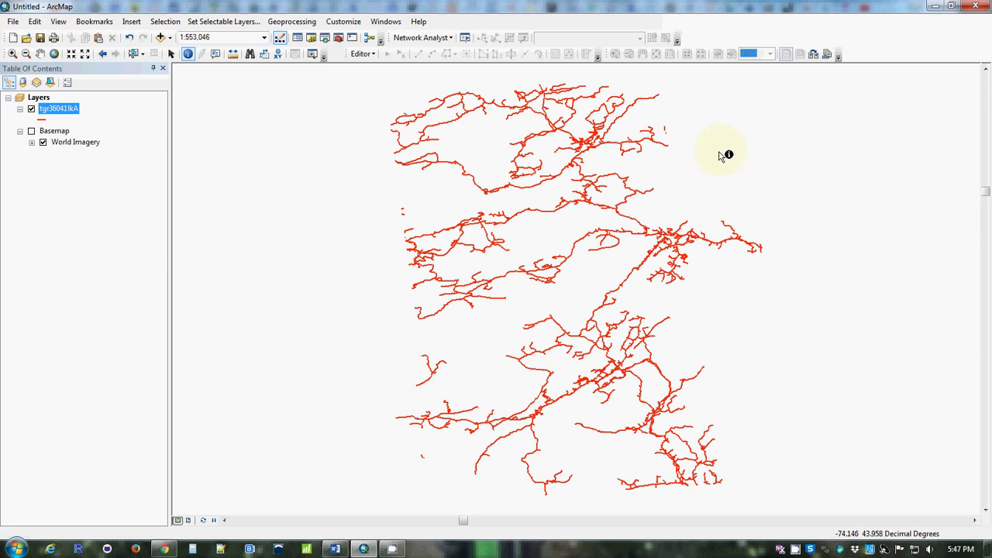
left_click(339, 551)
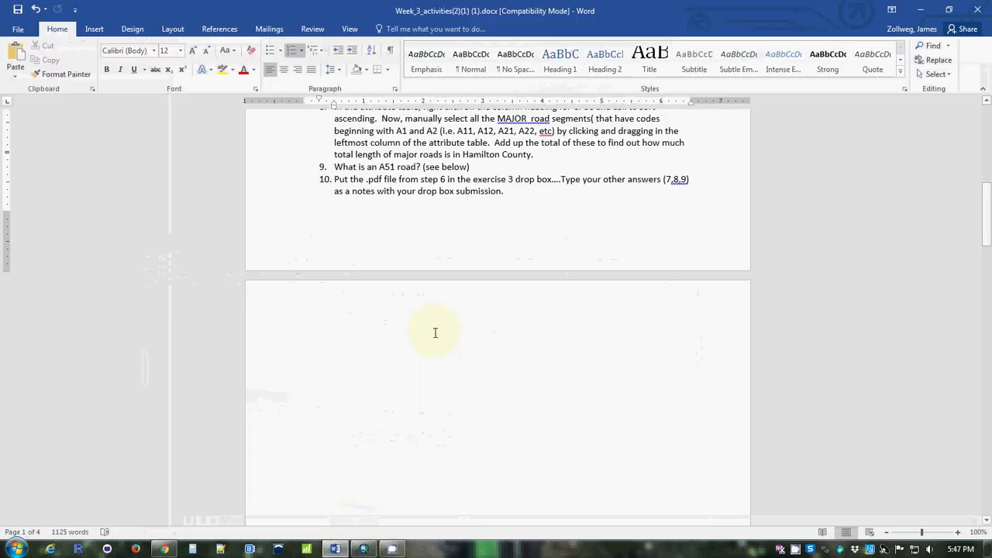
scroll(437, 331, "down", 20)
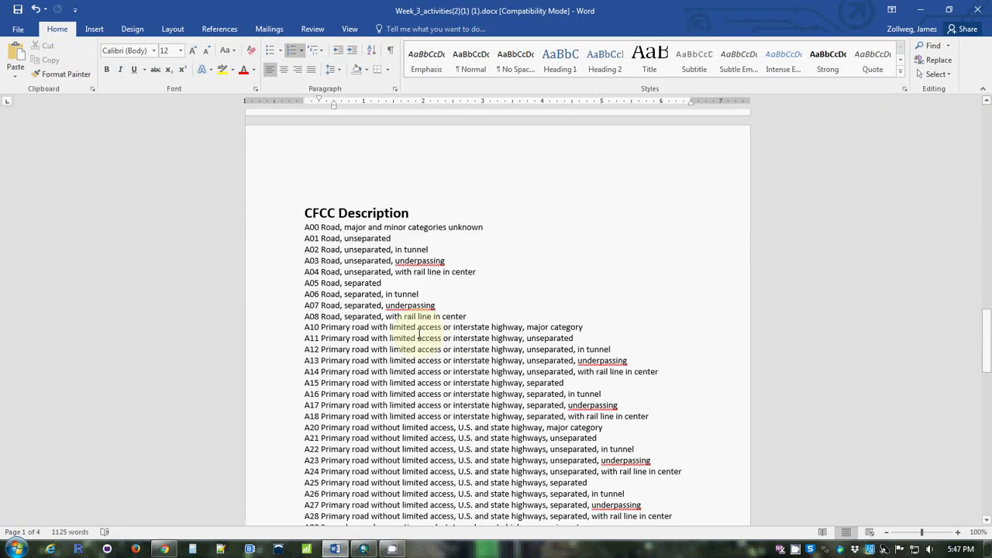
scroll(413, 328, "down", 3)
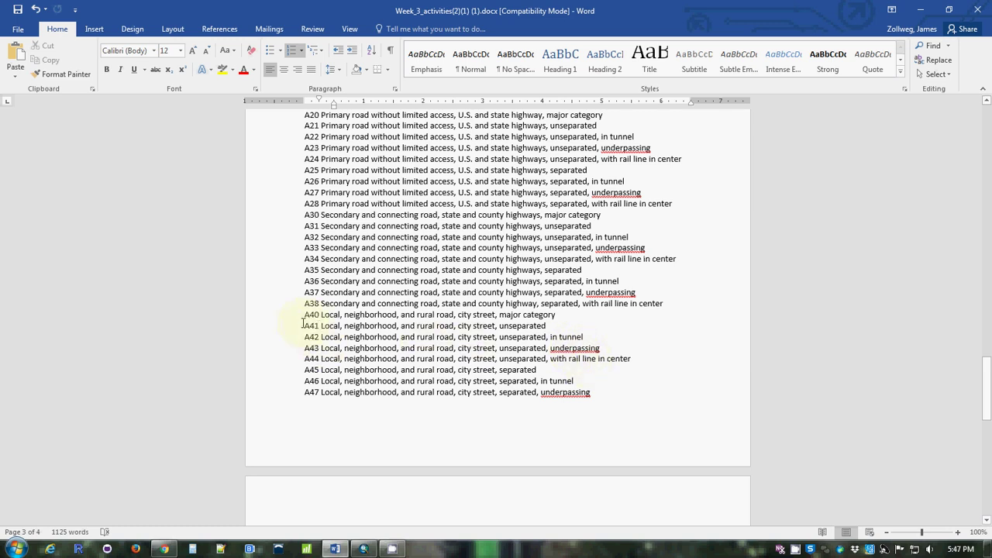
left_click_drag(301, 325, 571, 327)
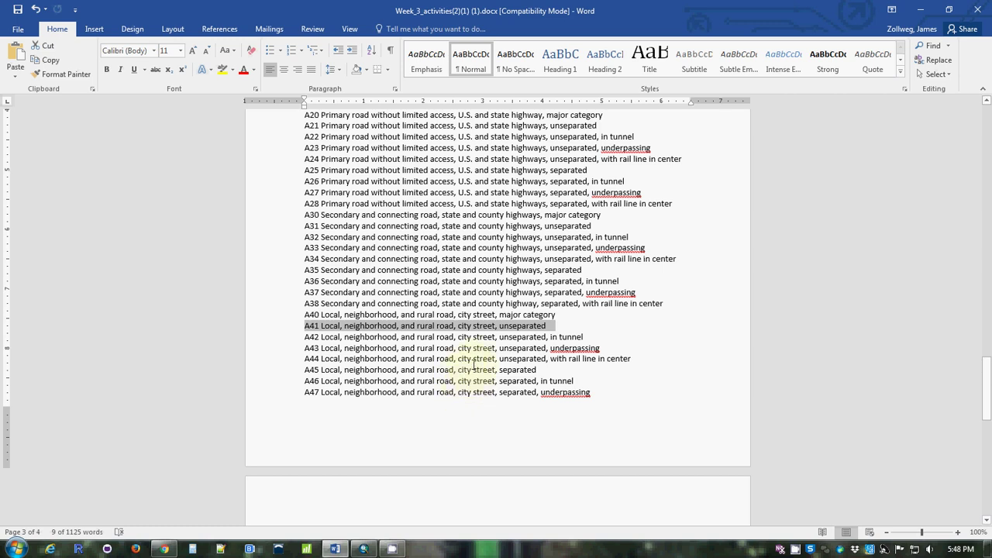
left_click(402, 437)
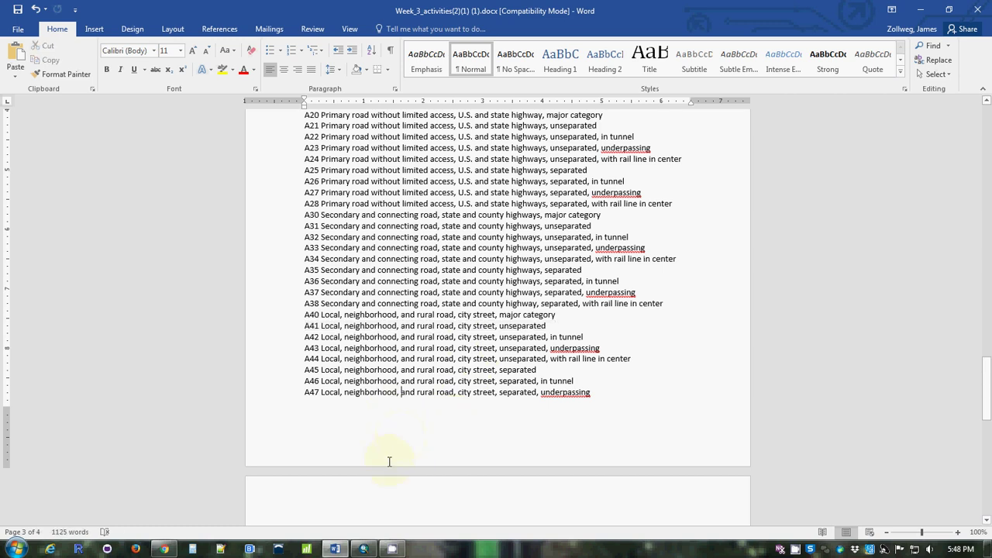
left_click(363, 548)
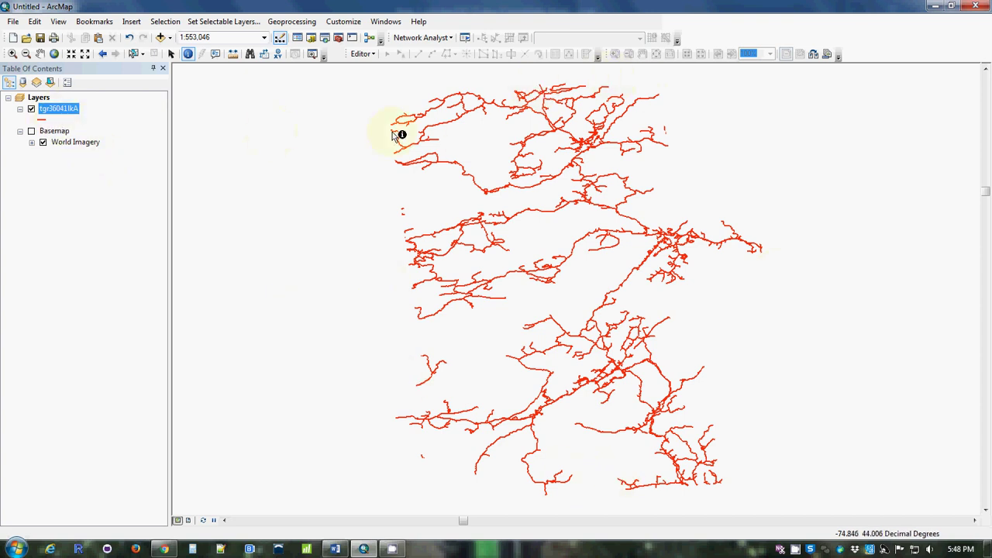
- Change the line symbol of the tgr36041lkA layer to the Residential Street style
left_click(40, 121)
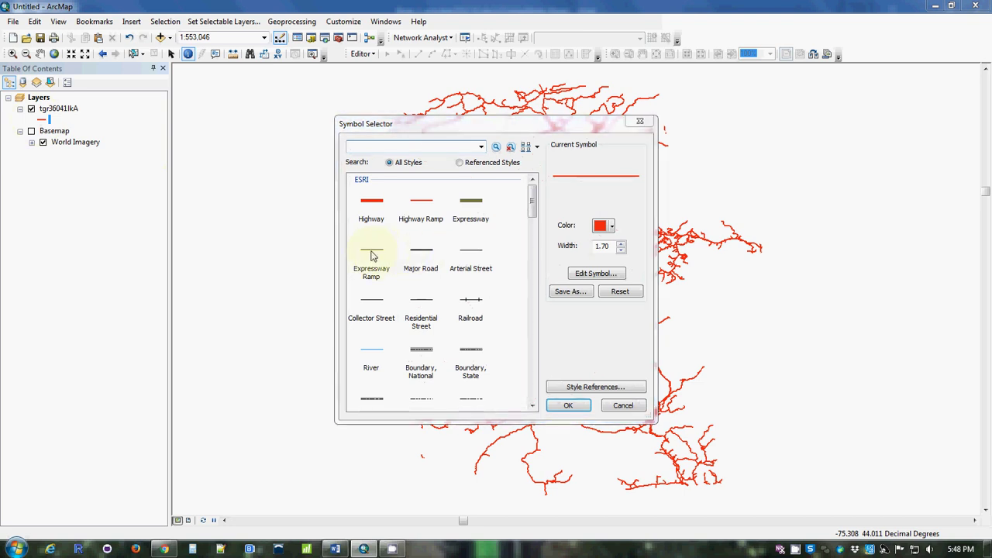
left_click(366, 253)
left_click(426, 254)
left_click(480, 256)
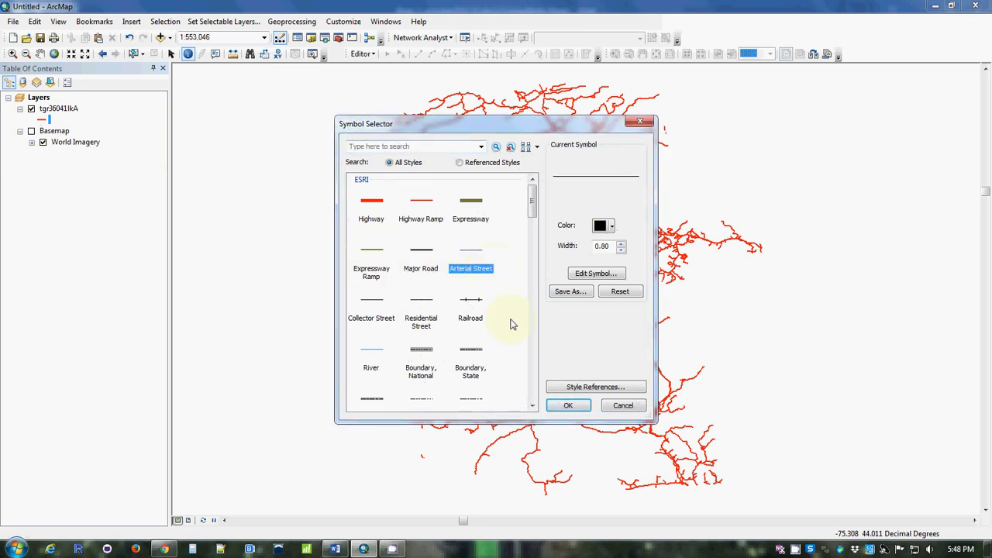
left_click(422, 310)
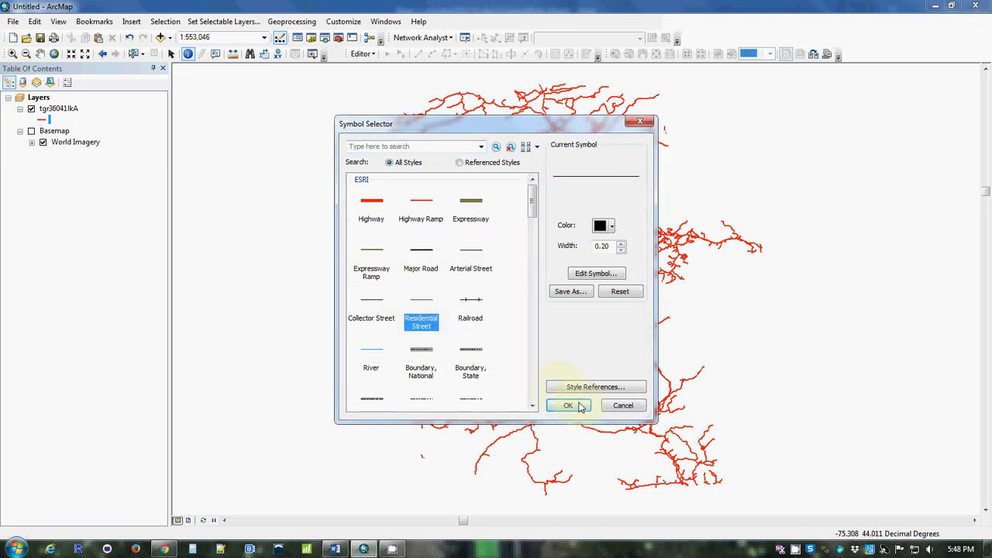
left_click(568, 406)
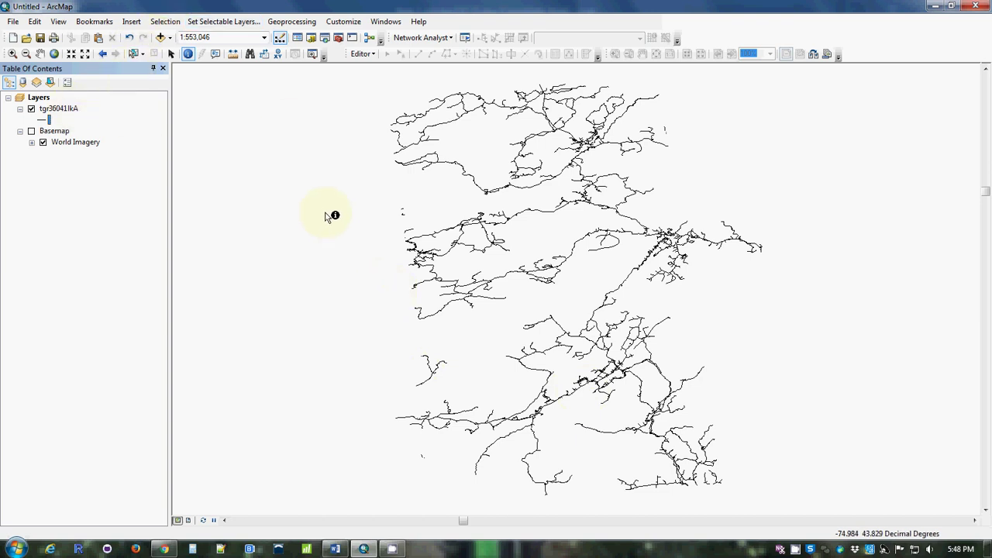
- Start a Select By Attributes query on the tgr36041lkA layer and pick the CFCC field
left_click(166, 22)
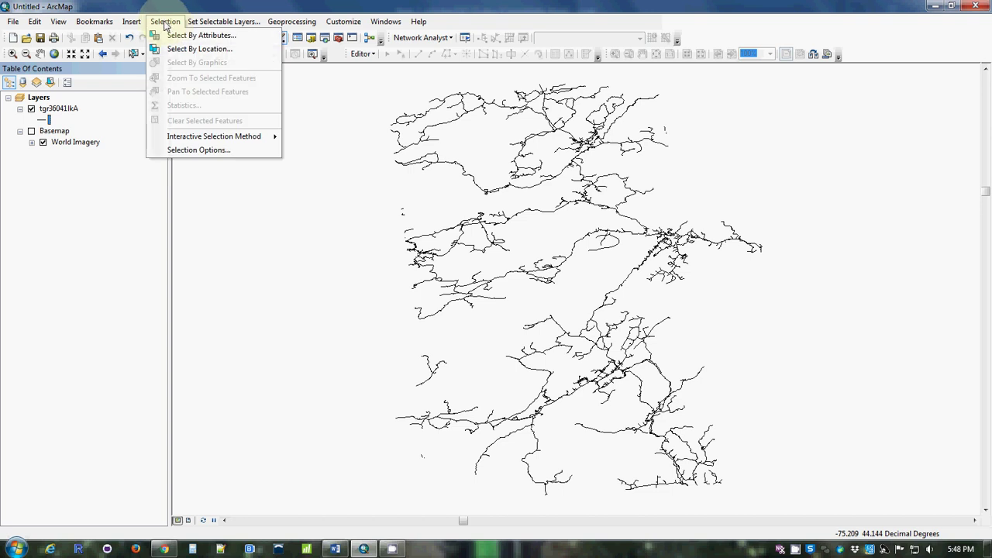
left_click(186, 36)
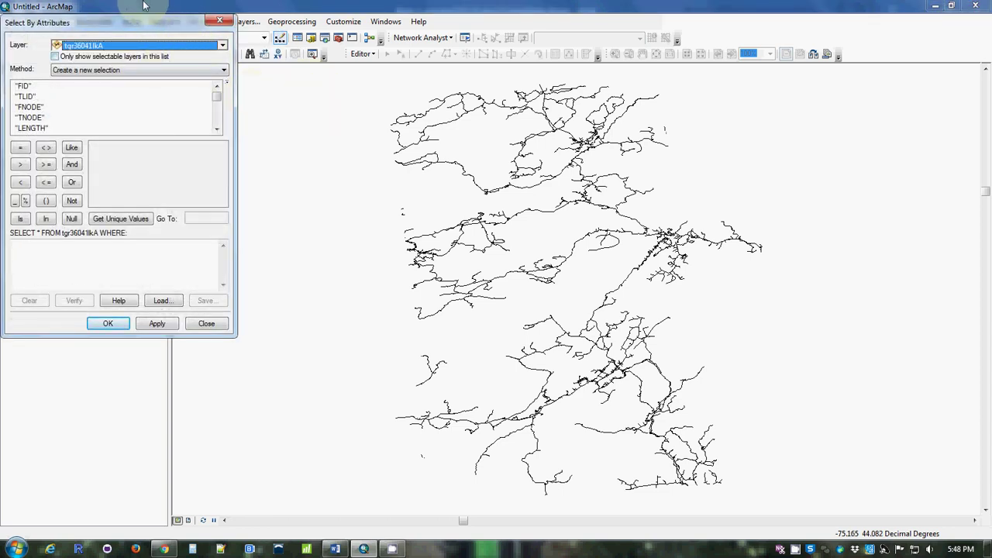
left_click_drag(155, 23, 270, 106)
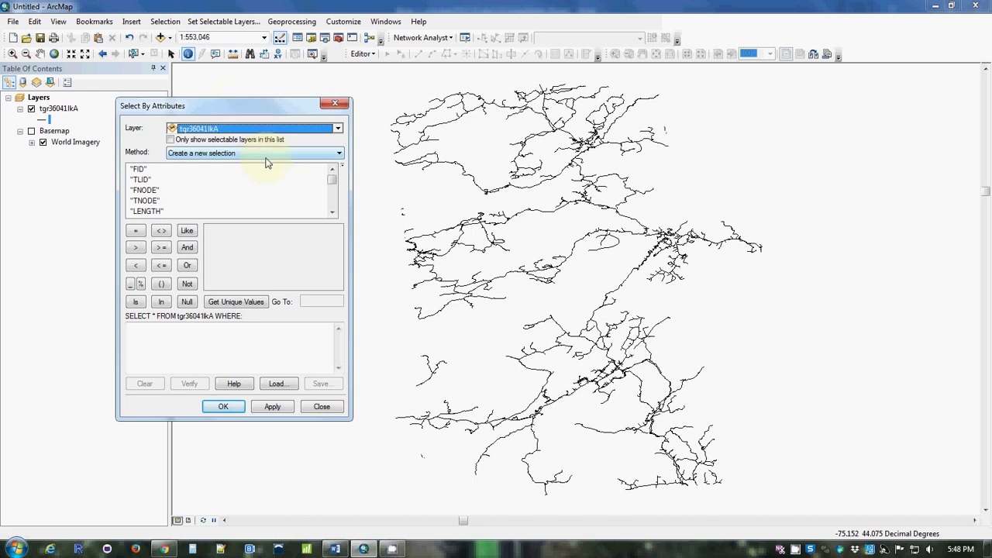
left_click(338, 130)
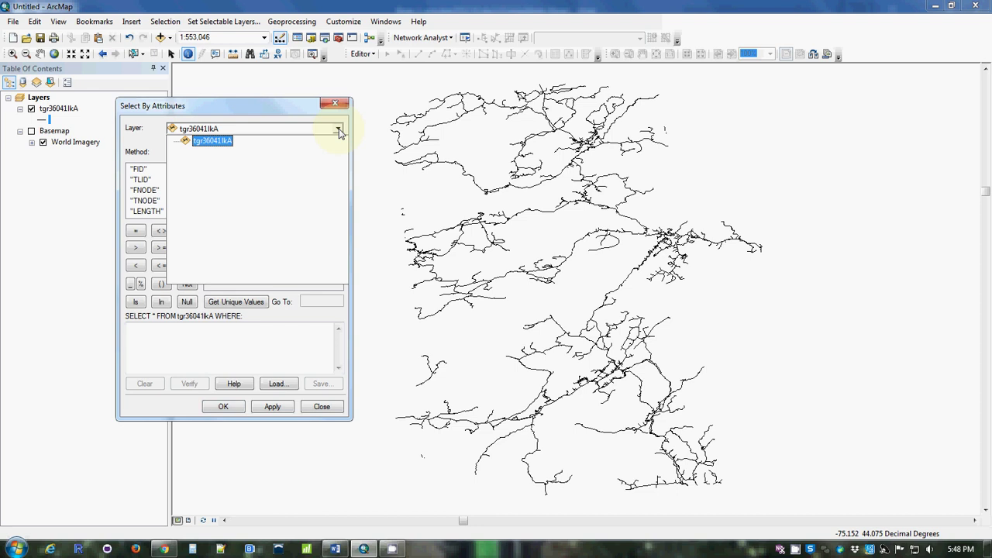
left_click(205, 140)
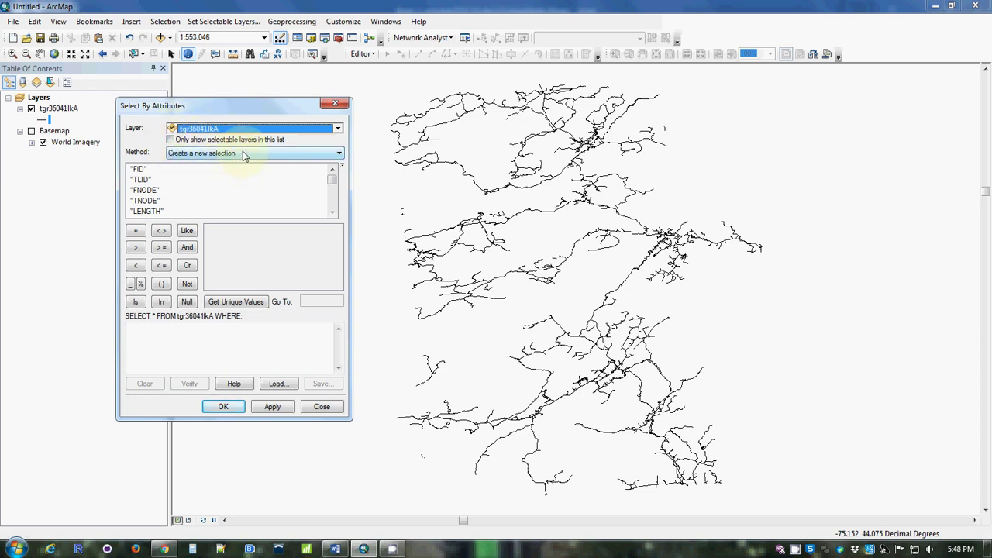
left_click(332, 201)
left_click(143, 213)
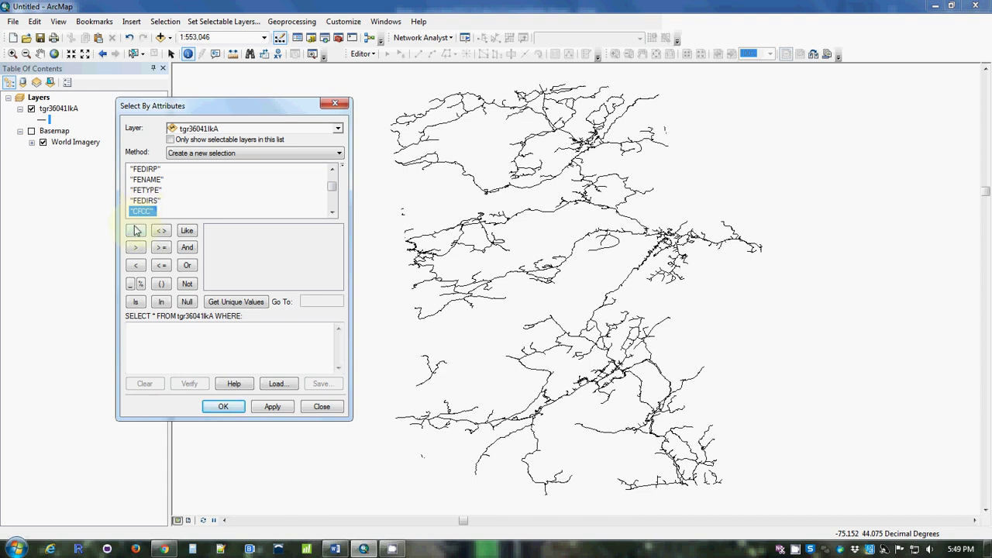
left_click(135, 231)
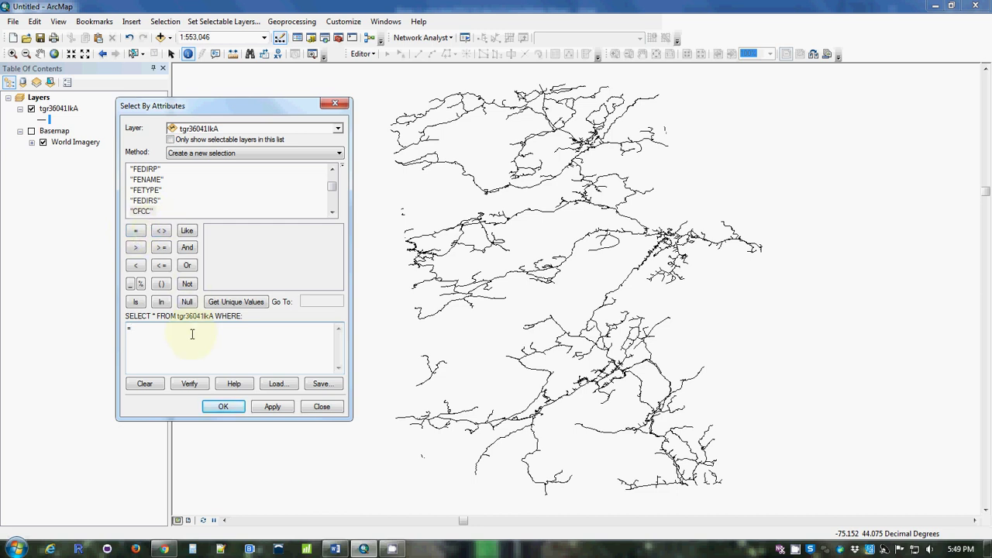
double_click(142, 211)
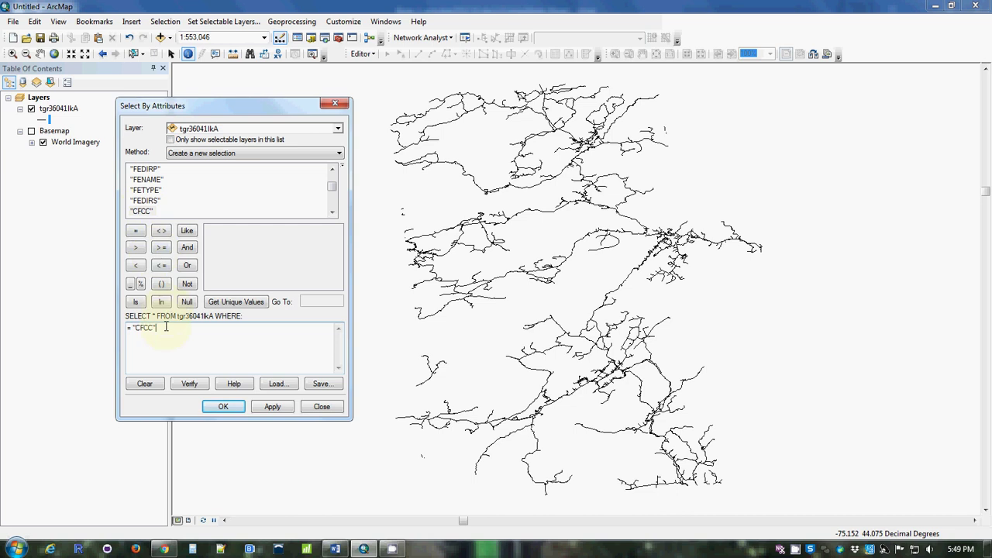
left_click_drag(167, 326, 104, 323)
left_click(144, 384)
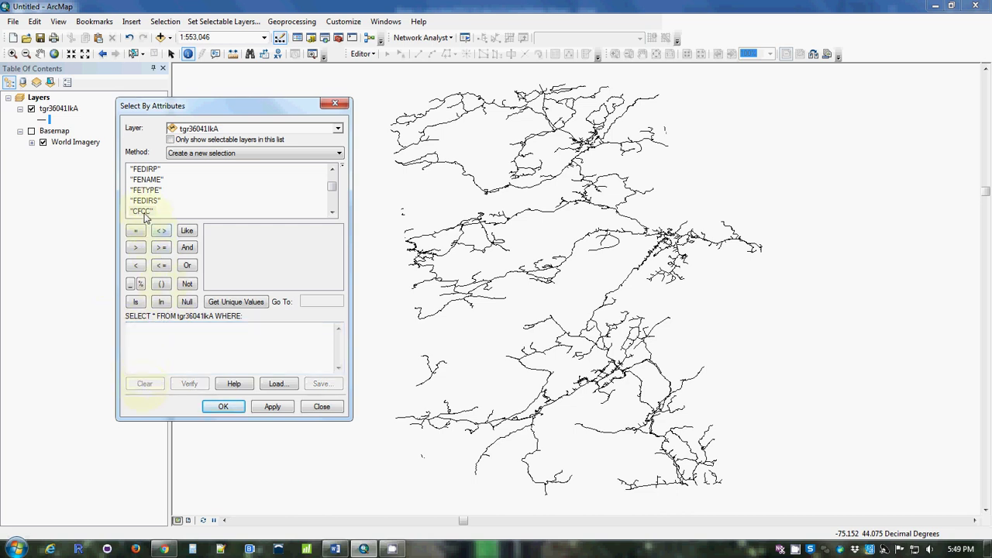
- Select the roads where "CFCC" = 'A41' and identify the attributes of one highlighted road just north of the network's centre
left_click(140, 211)
double_click(140, 212)
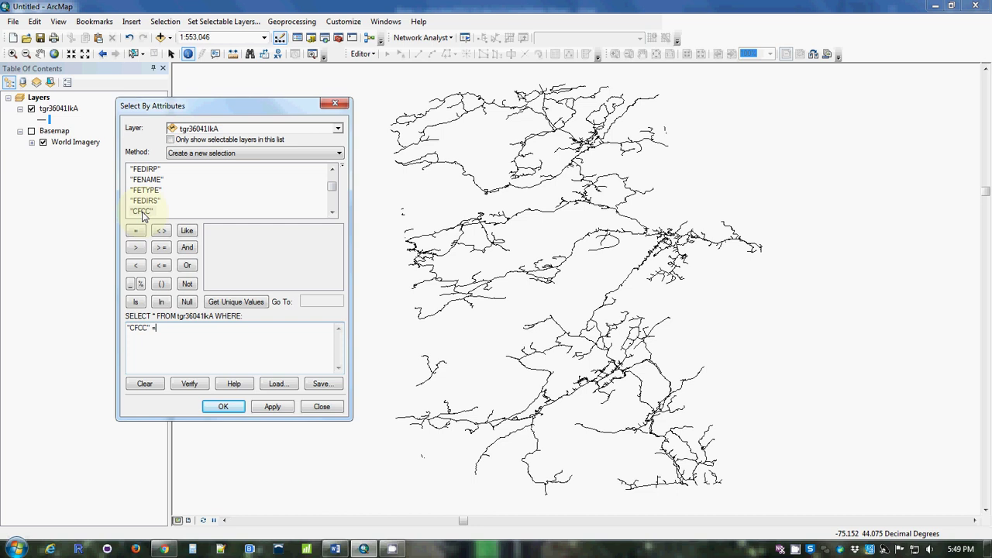
left_click(237, 302)
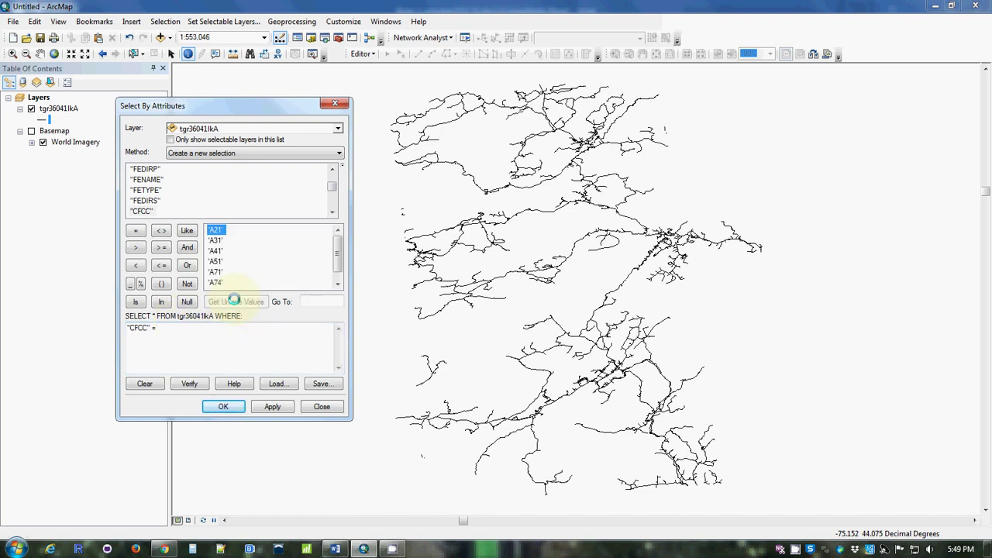
left_click_drag(338, 254, 343, 244)
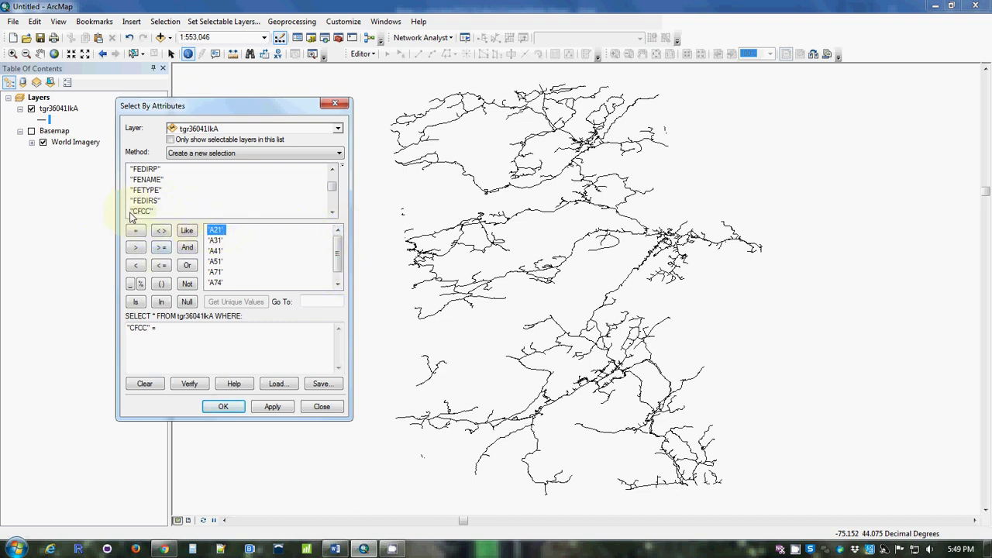
left_click(216, 251)
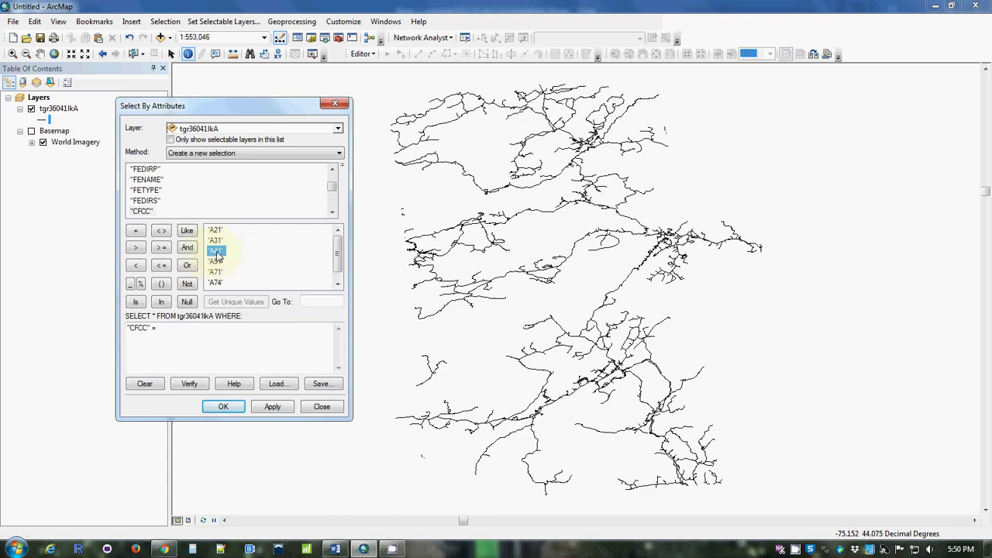
double_click(216, 251)
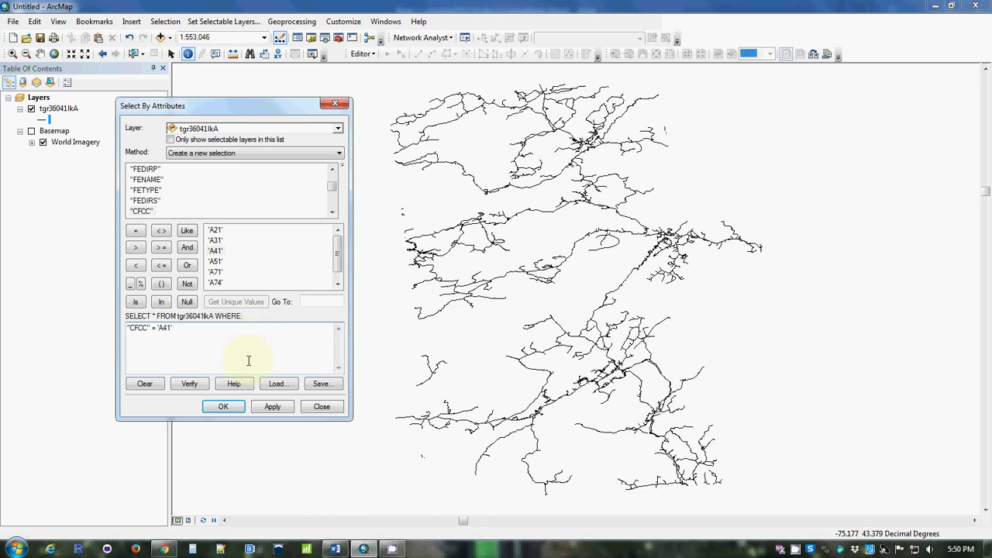
left_click(222, 408)
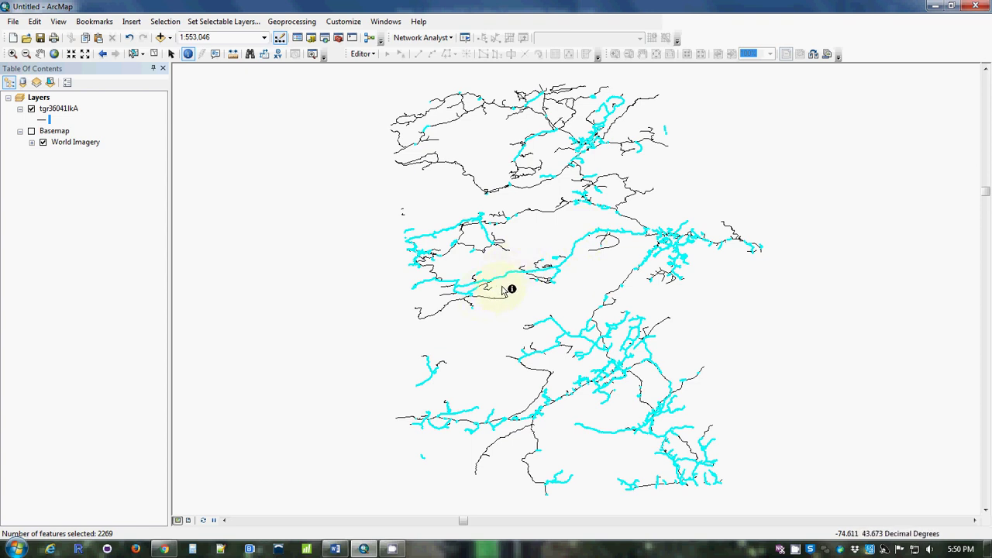
left_click(577, 251)
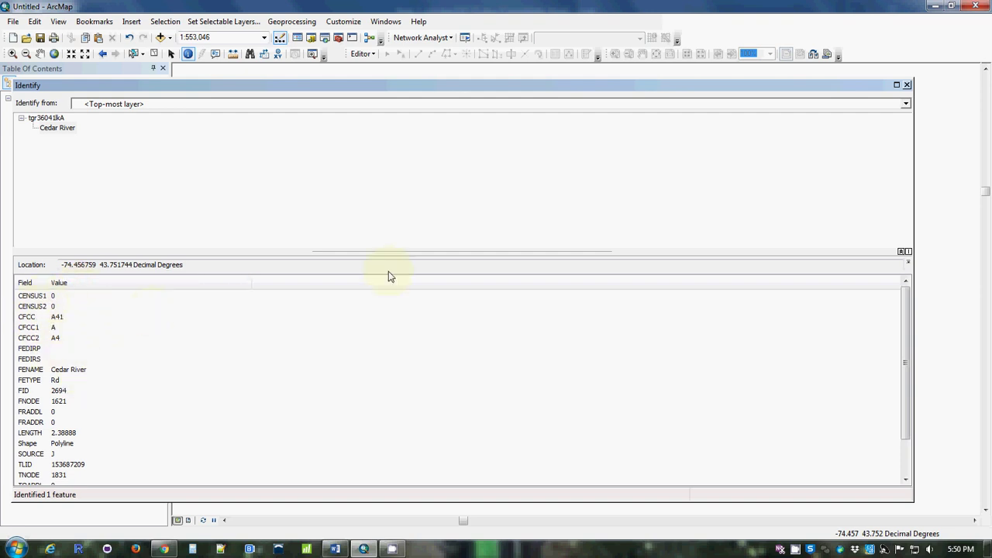
left_click(907, 84)
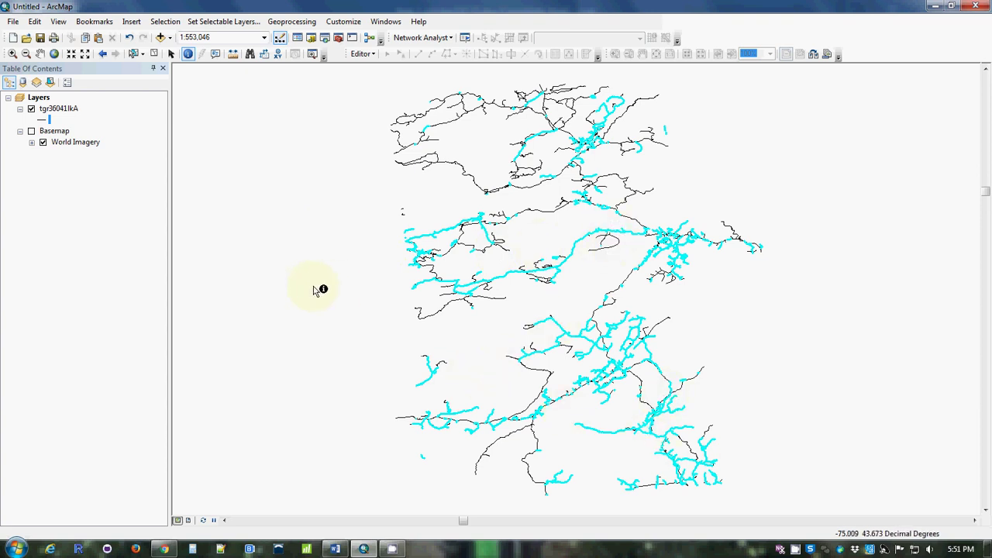
- Open the tgr36041lkA attribute table and examine the LENGTH field's statistics for the selected roads, marking the sum
right_click(65, 110)
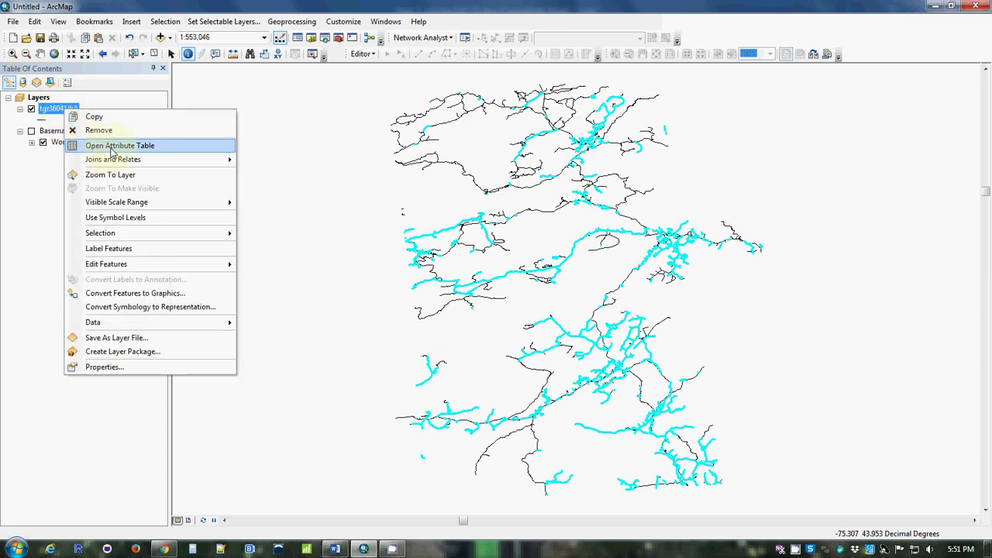
left_click(113, 146)
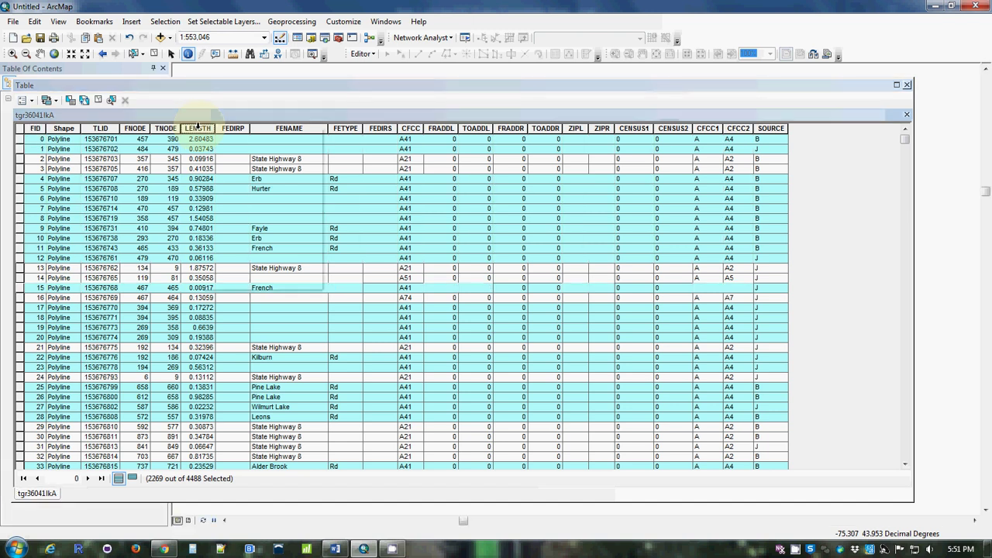
right_click(198, 127)
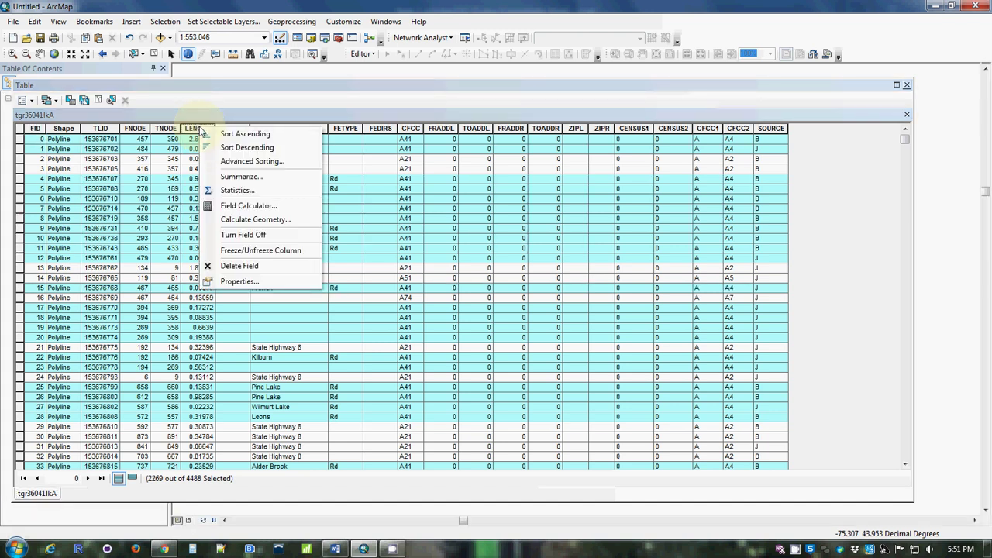
left_click(236, 190)
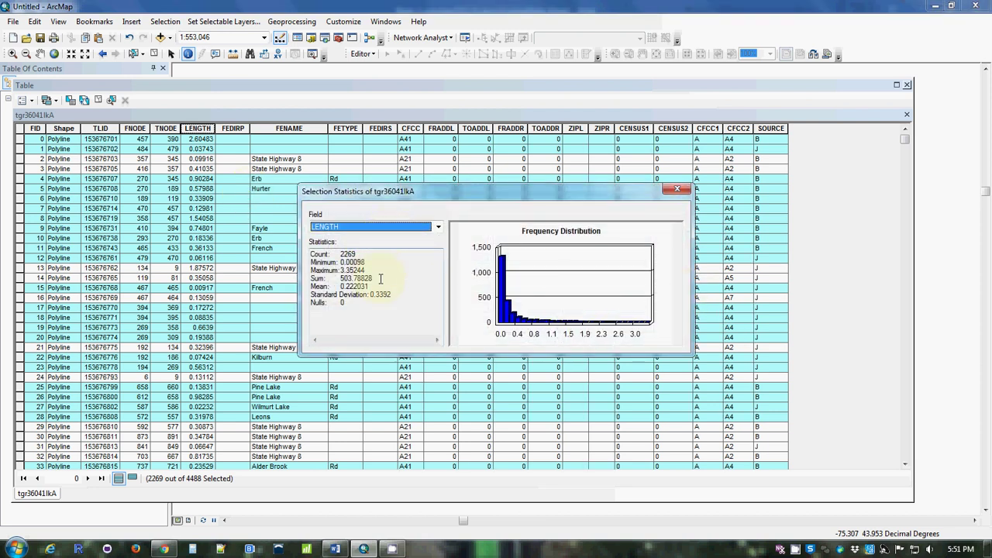
left_click_drag(375, 279, 340, 277)
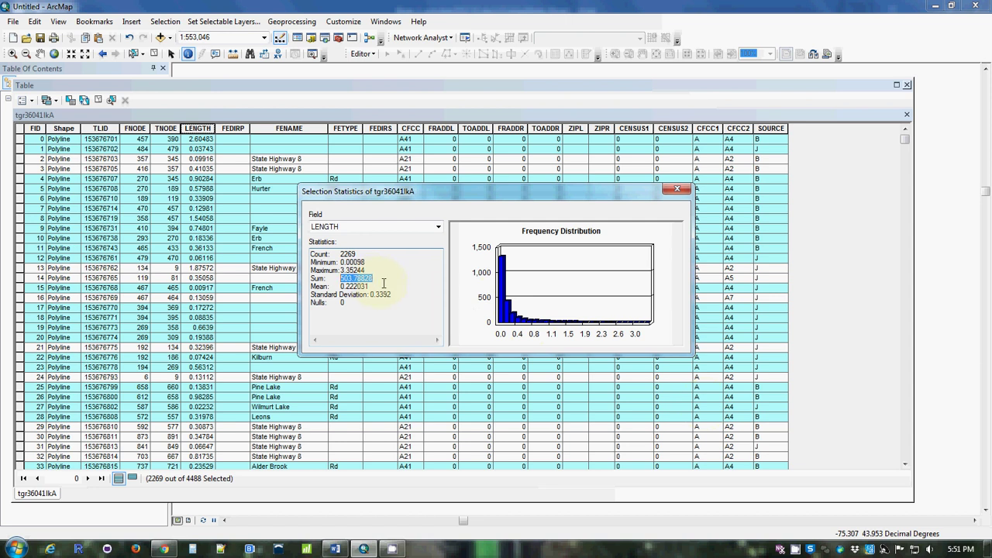
left_click(678, 190)
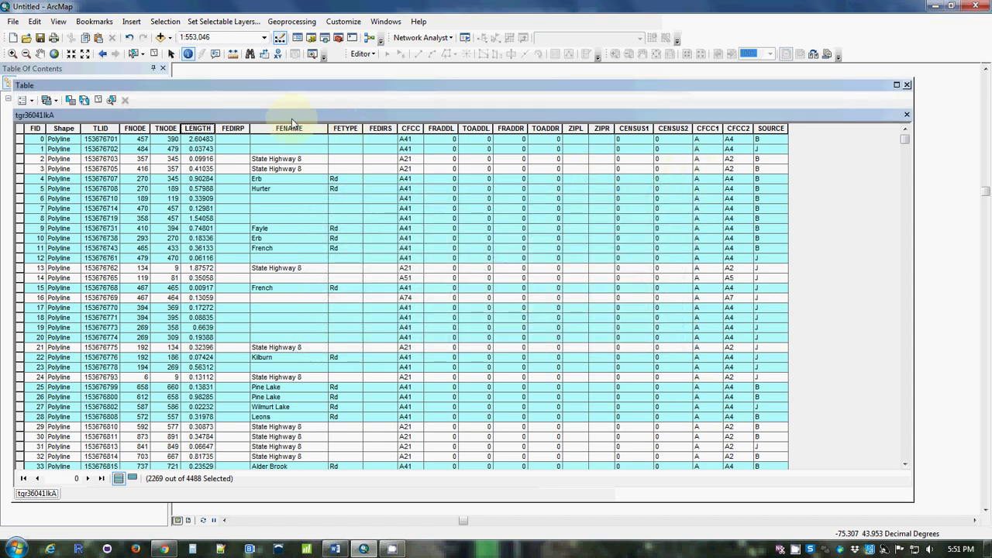
right_click(197, 127)
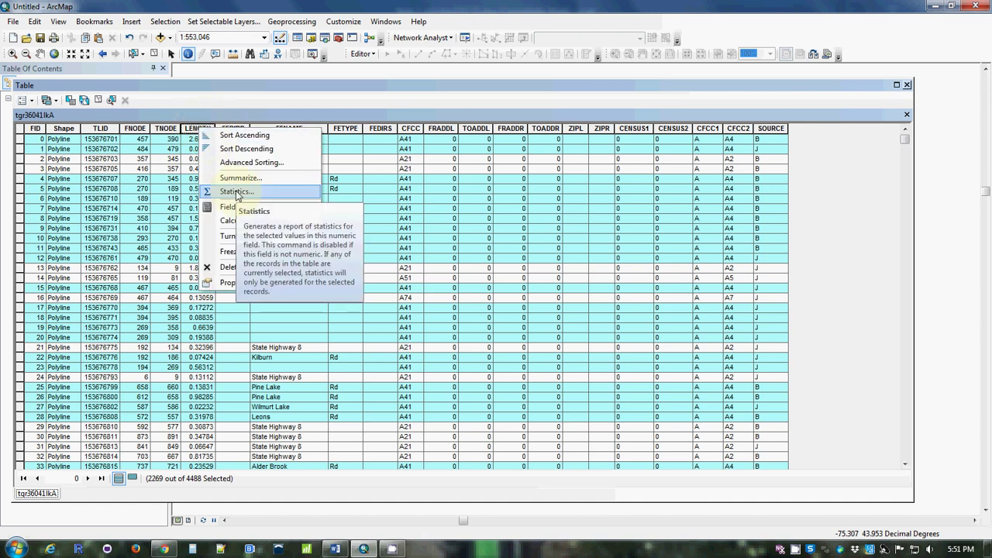
left_click(852, 191)
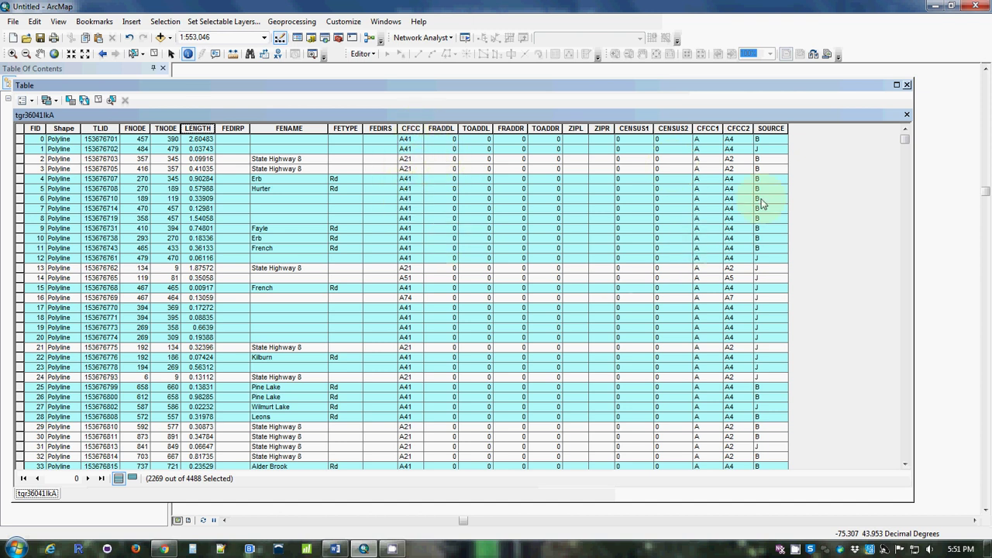
mouse_move(904, 137)
left_mouse_down()
mouse_move(881, 399)
mouse_move(968, 201)
mouse_move(903, 127)
left_mouse_up()
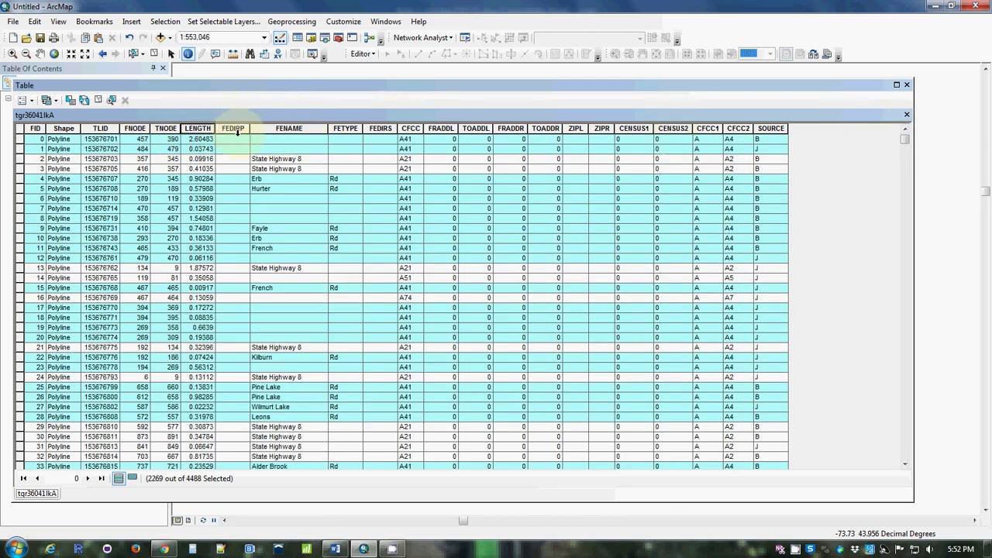
right_click(200, 129)
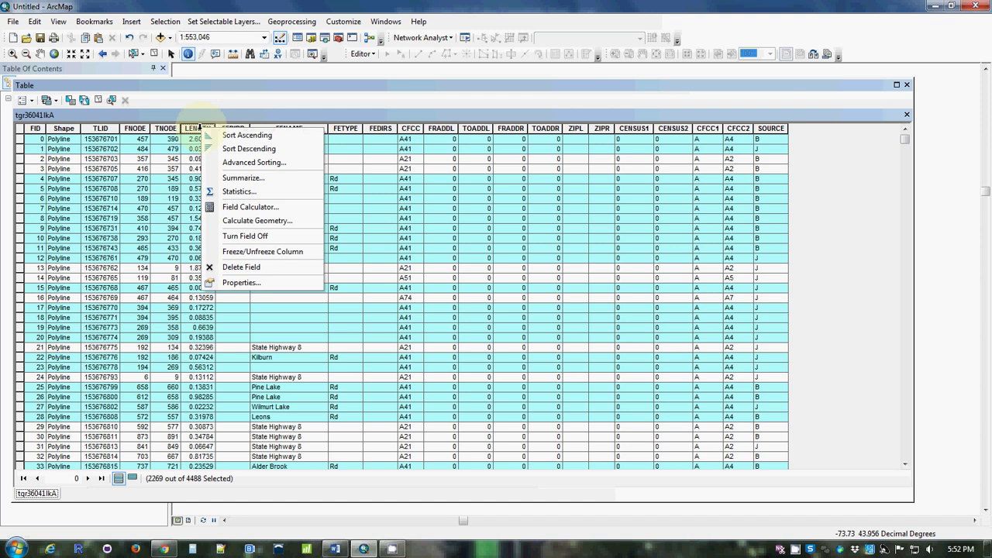
left_click(821, 190)
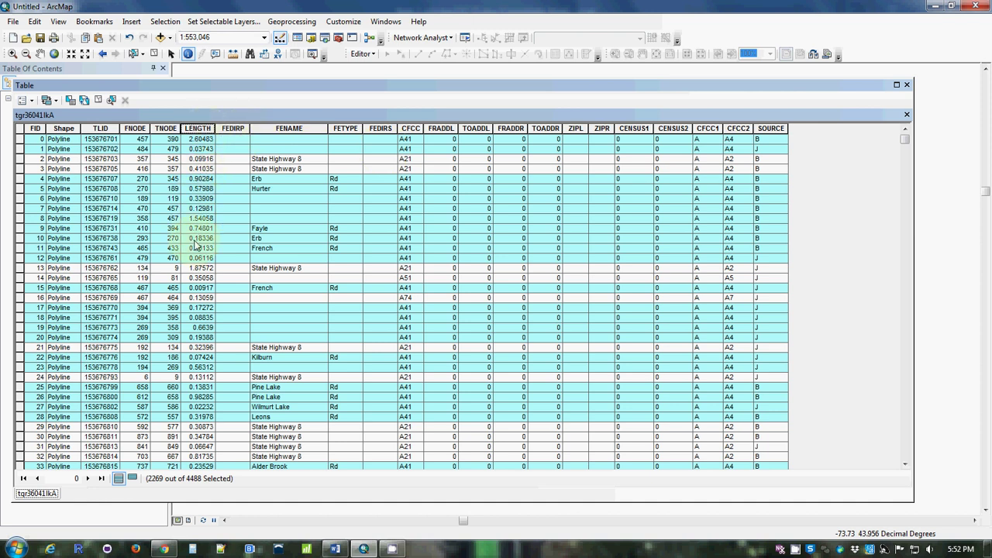
- Clear the road selection and examine the LENGTH field's statistics for all roads in the tgr36041lkA table, marking the sum
left_click(165, 22)
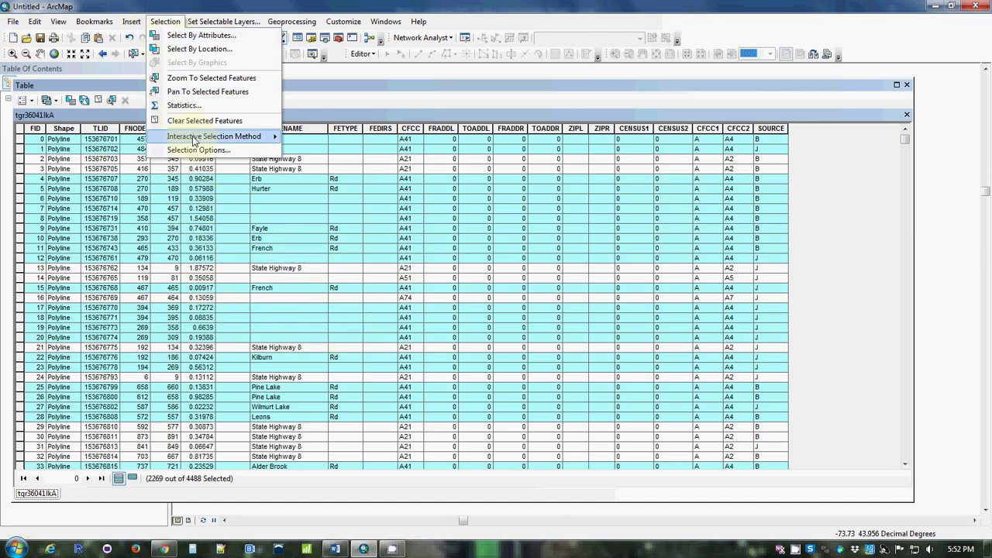
left_click(199, 120)
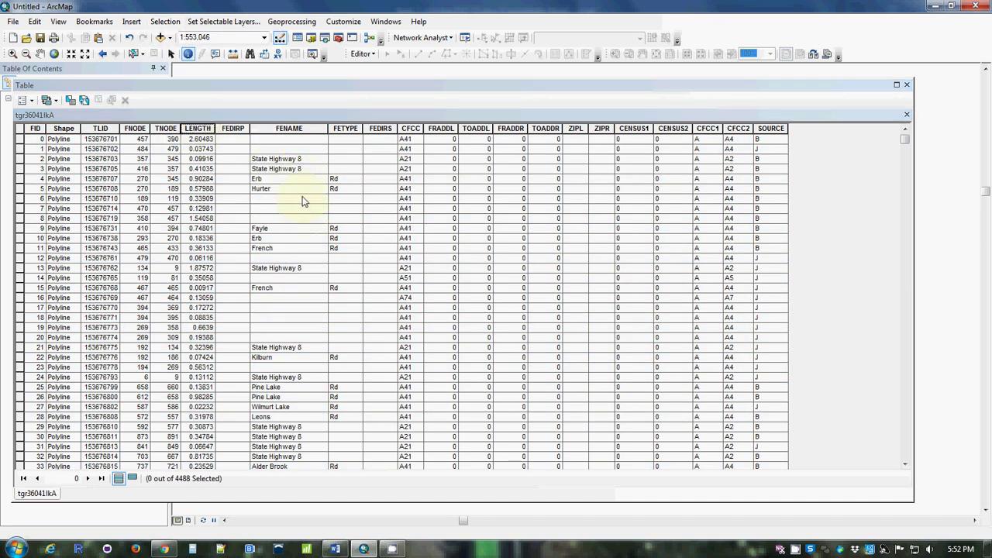
right_click(199, 128)
left_click(243, 199)
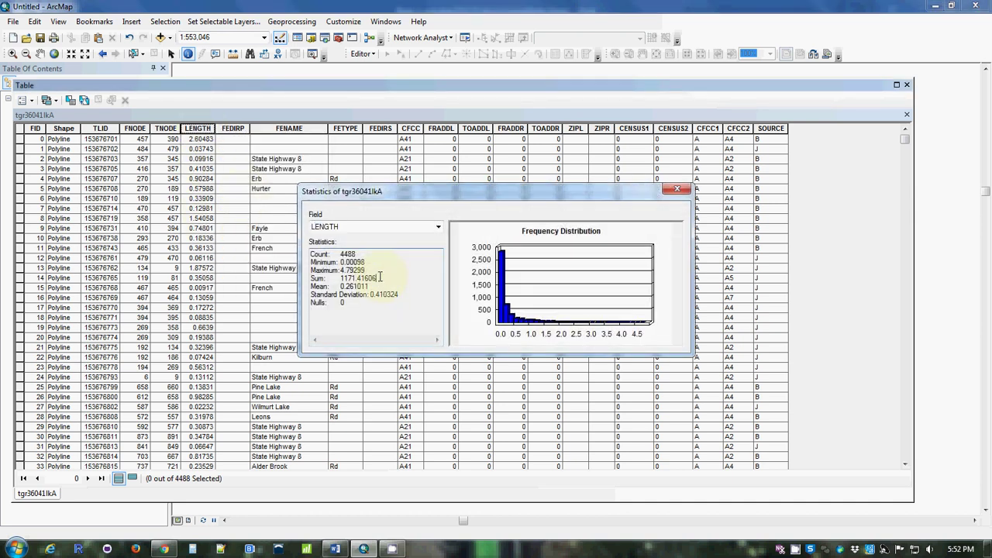
left_click_drag(380, 277, 349, 278)
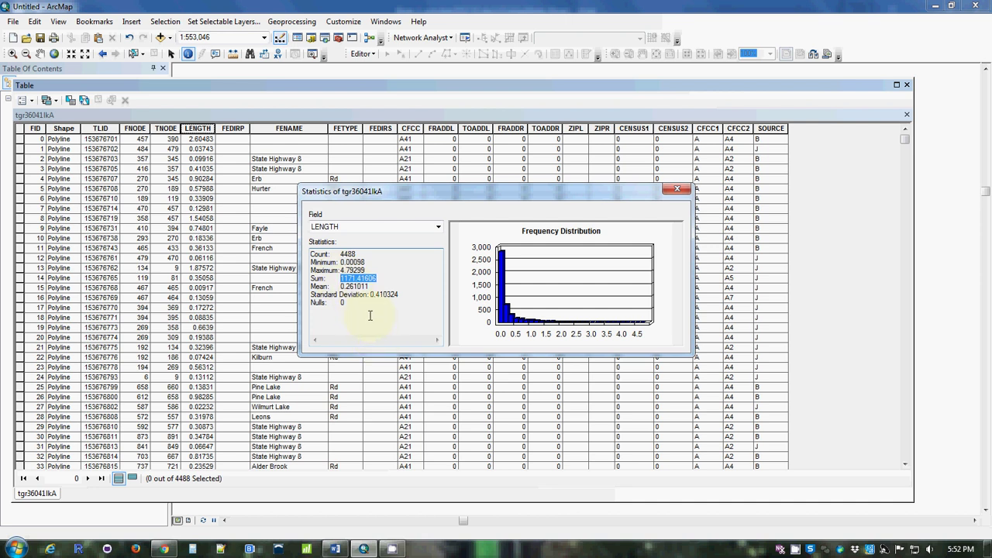
left_click(676, 188)
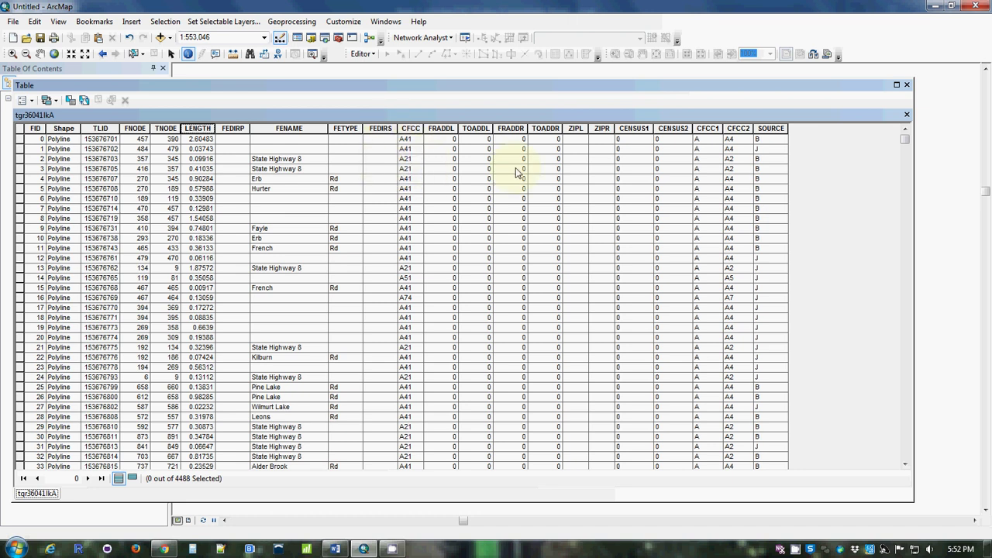
- Replace the Select By Attributes expression and select the tgr36041lkA roads where "CFCC" = 'A21'
left_click(165, 22)
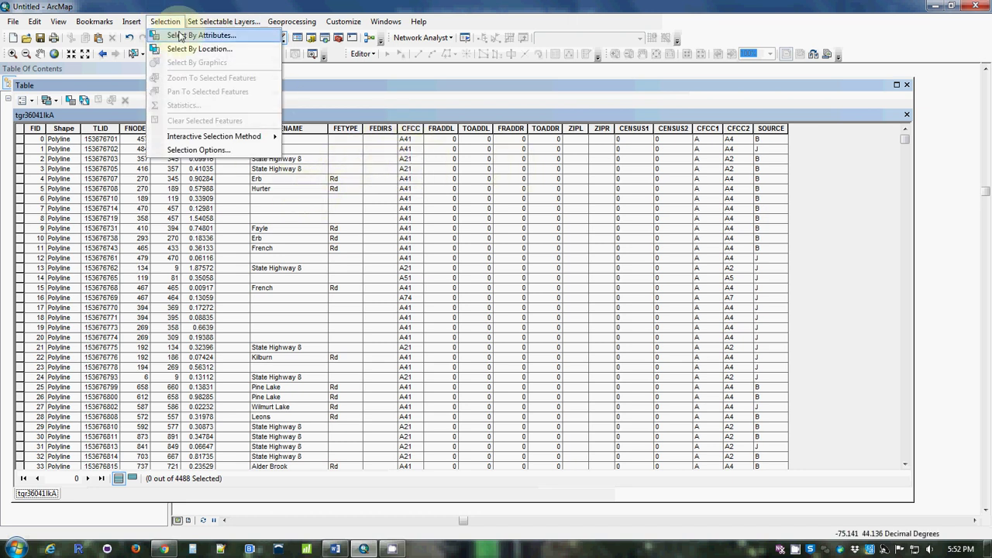
left_click(188, 36)
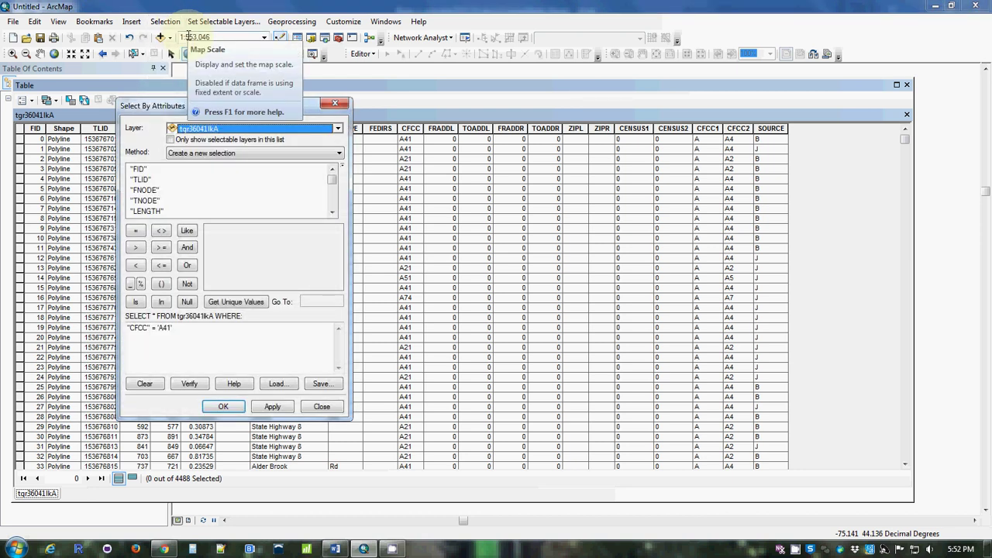
left_click(331, 200)
left_click(144, 212)
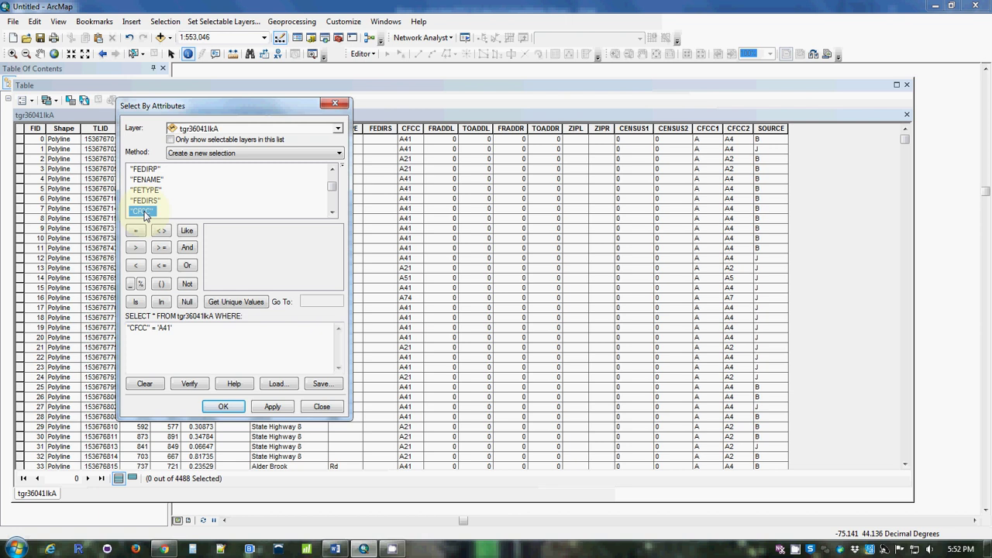
left_click(163, 329)
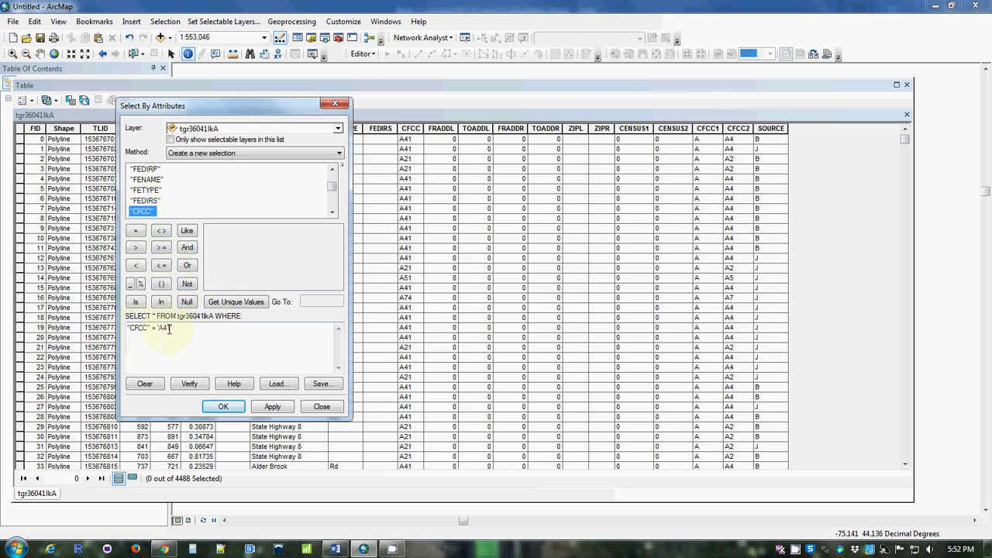
left_click(143, 385)
double_click(142, 211)
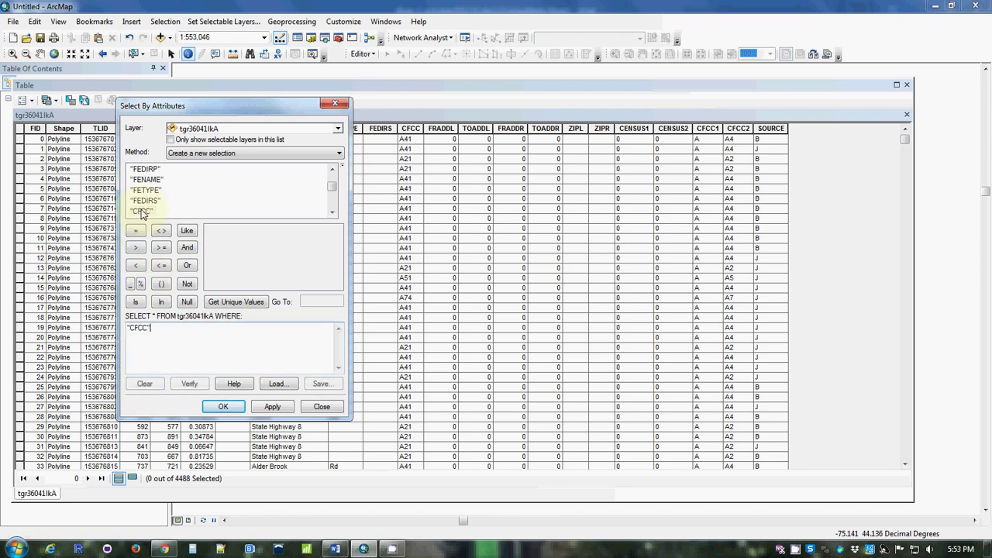
left_click(135, 230)
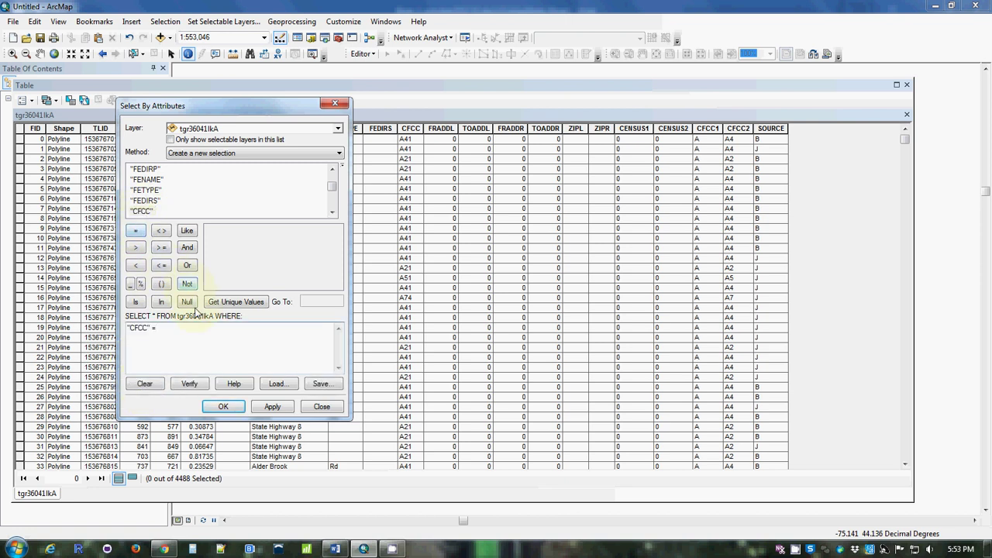
left_click(235, 302)
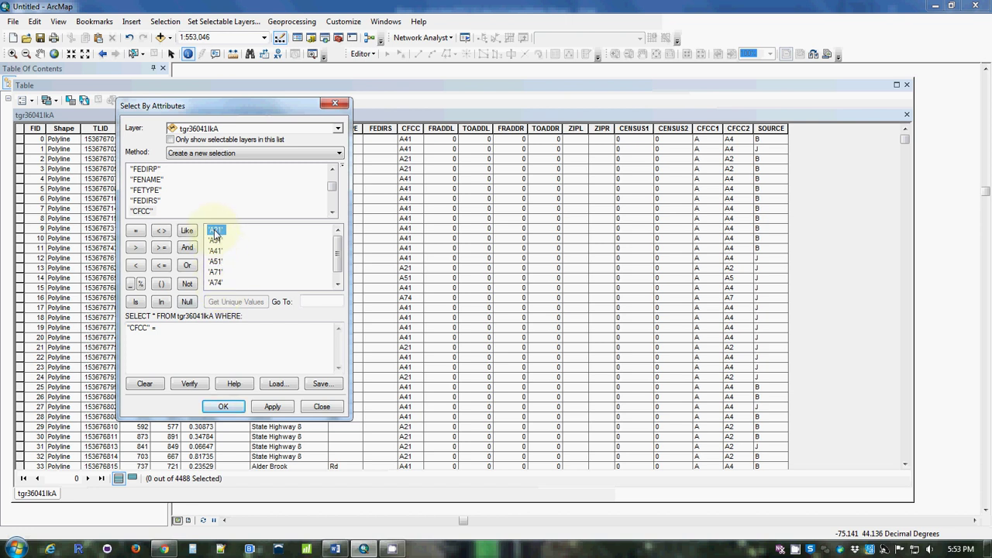
double_click(215, 231)
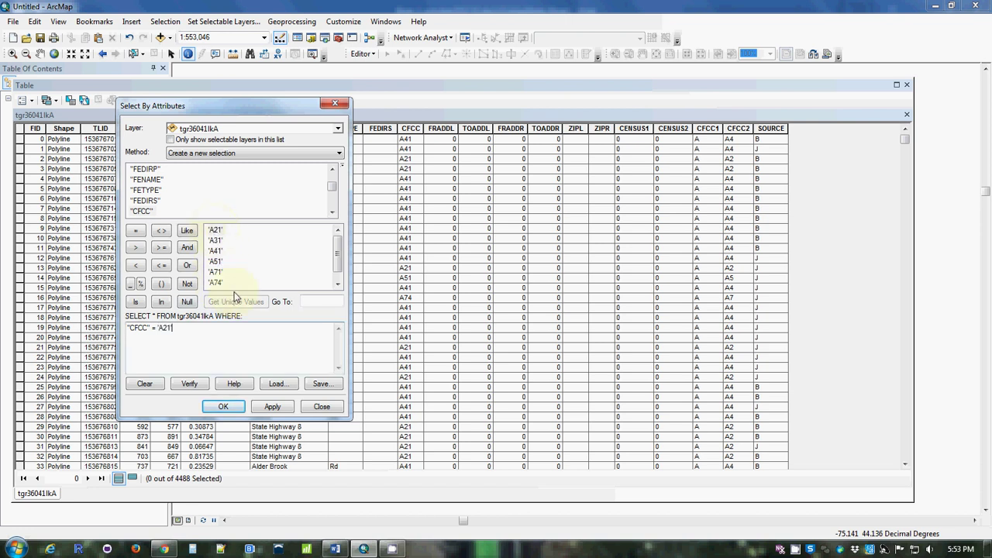
left_click(225, 405)
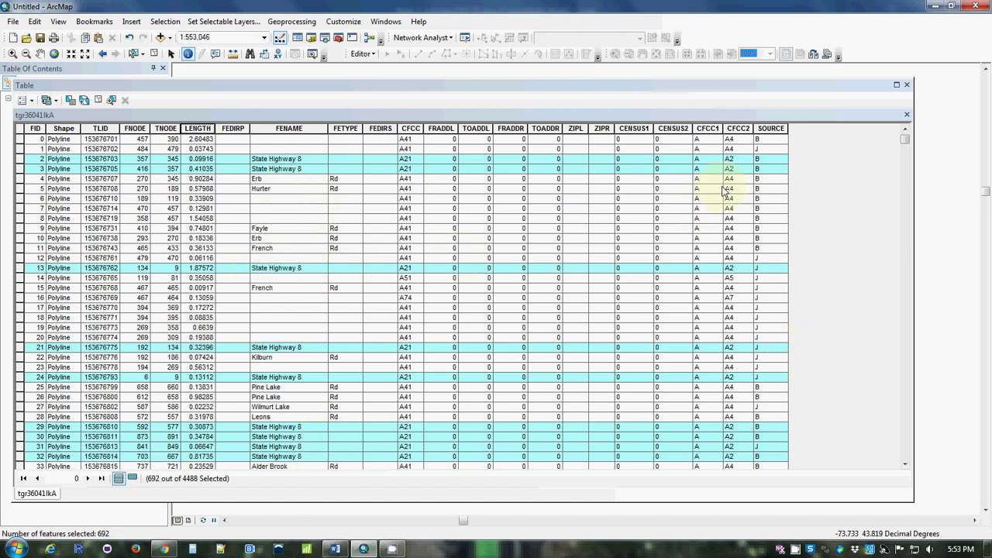
- Examine the LENGTH field's statistics for the selected A21 roads, marking the sum, and close the statistics window
left_click_drag(905, 138, 892, 120)
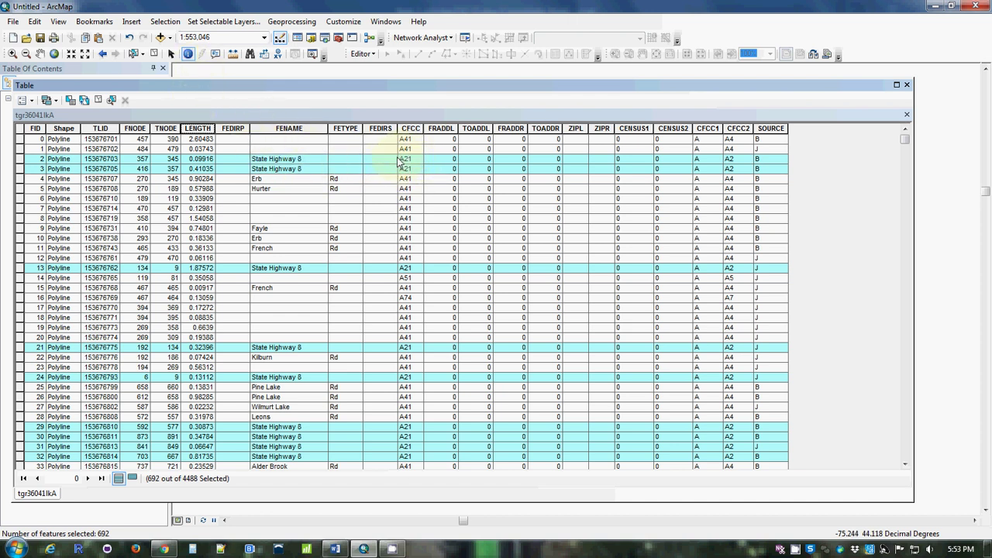
right_click(194, 128)
left_click(316, 196)
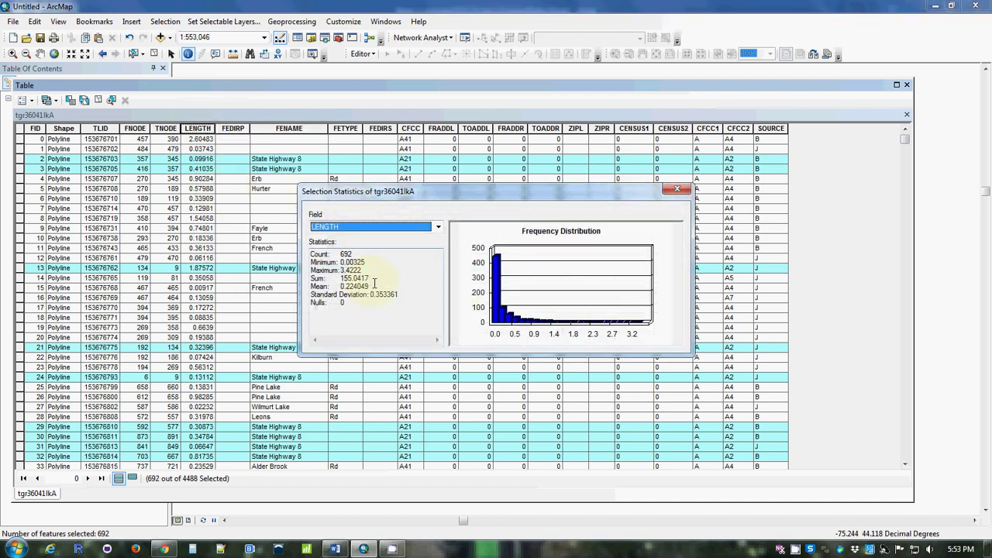
left_click_drag(371, 277, 341, 278)
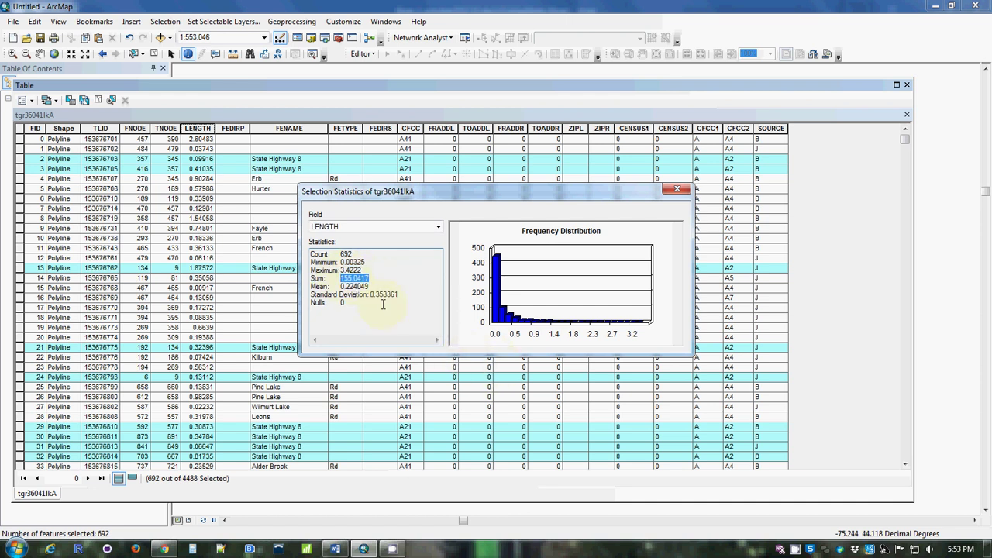
left_click(406, 318)
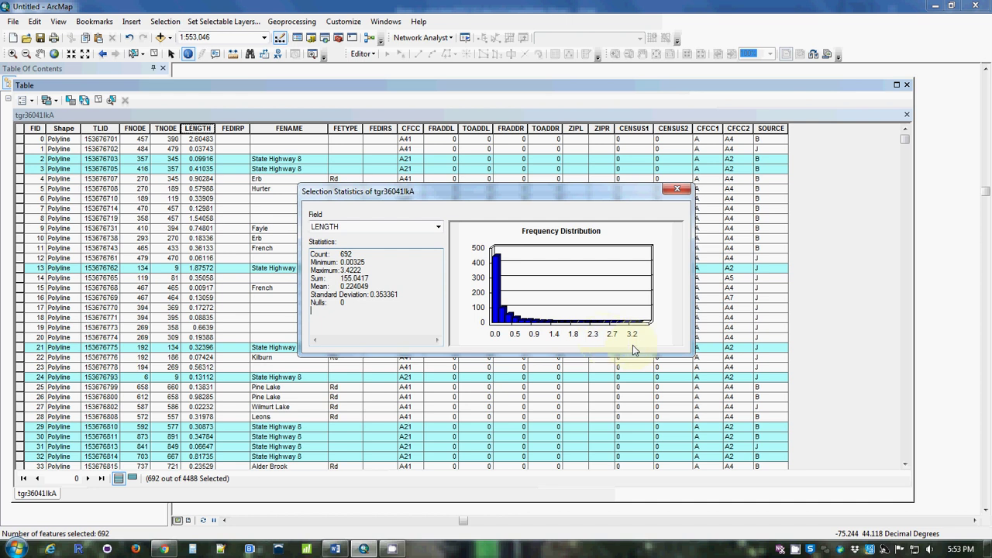
left_click(676, 189)
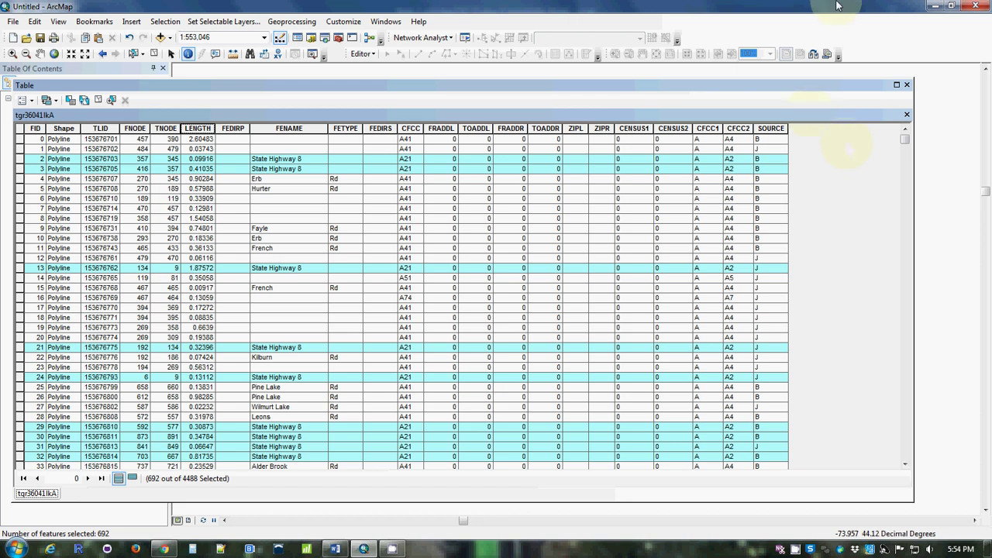
left_click(796, 550)
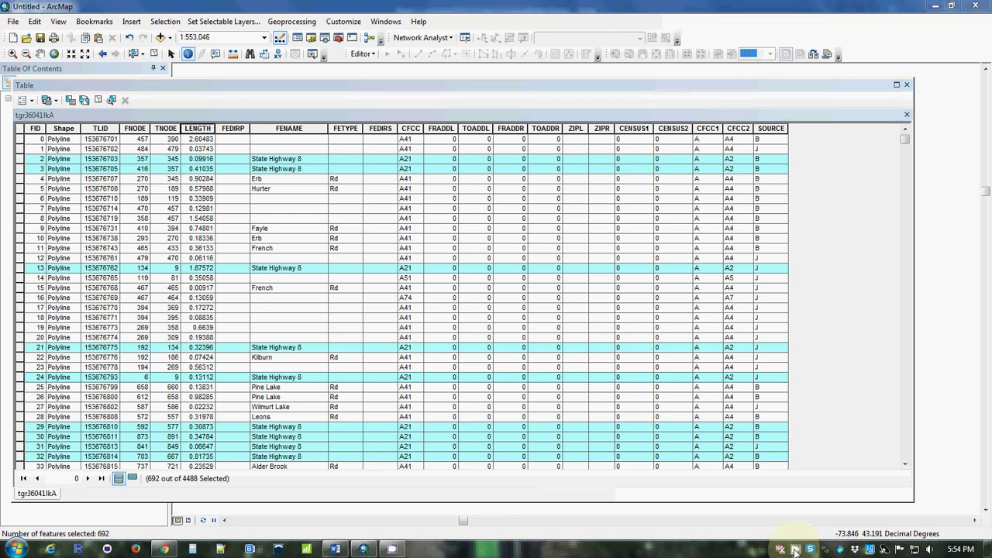
left_click(794, 551)
left_click(784, 157)
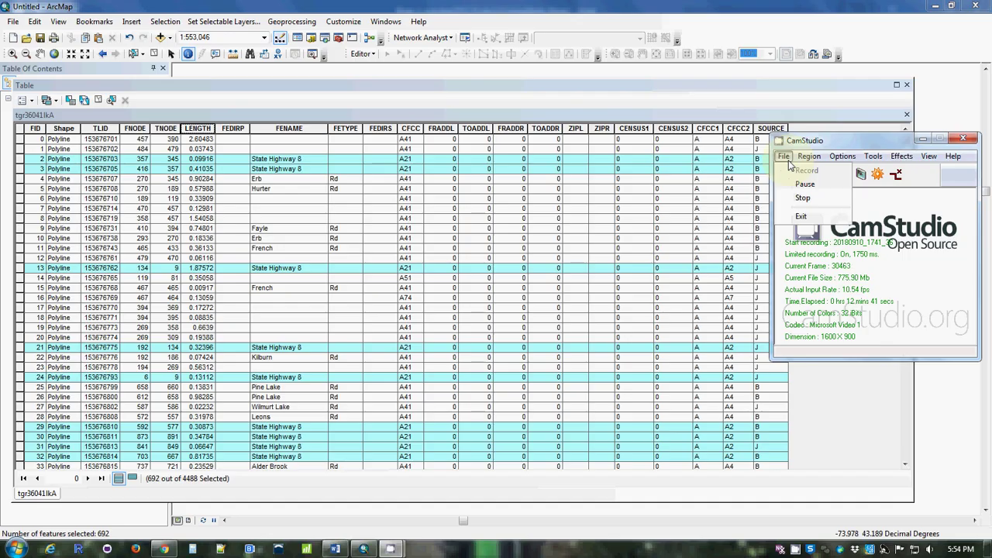